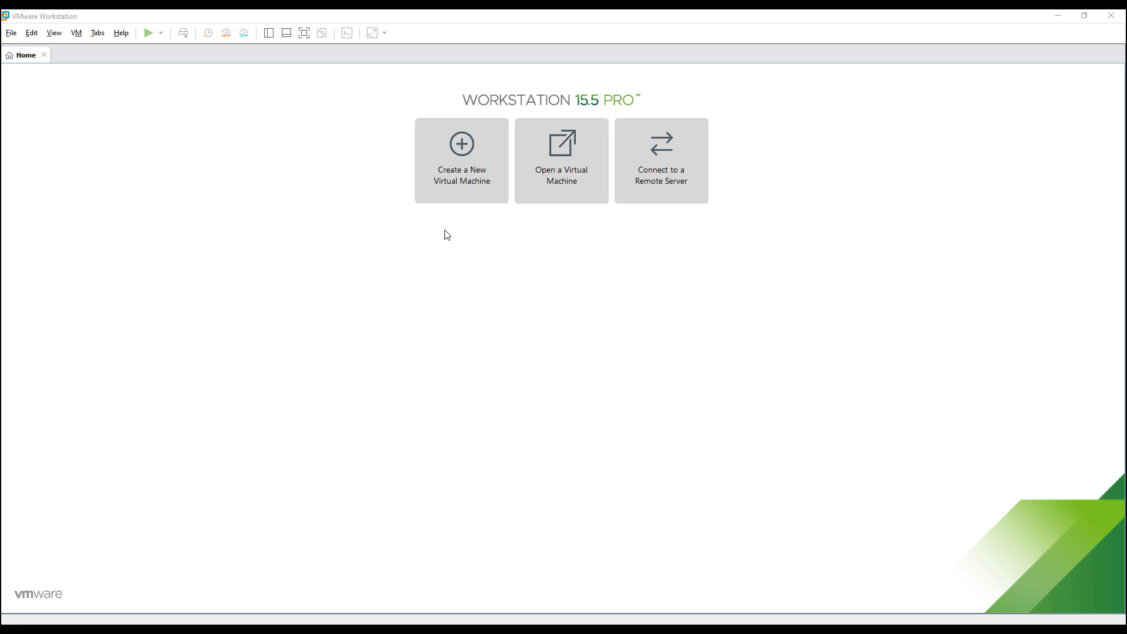
Start a Typical new-VM wizard using the Fedora-Server-dvd-x86_64-32-1.6 ISO as the installer image.
{"action": "left_click", "coordinate": [466, 184]}
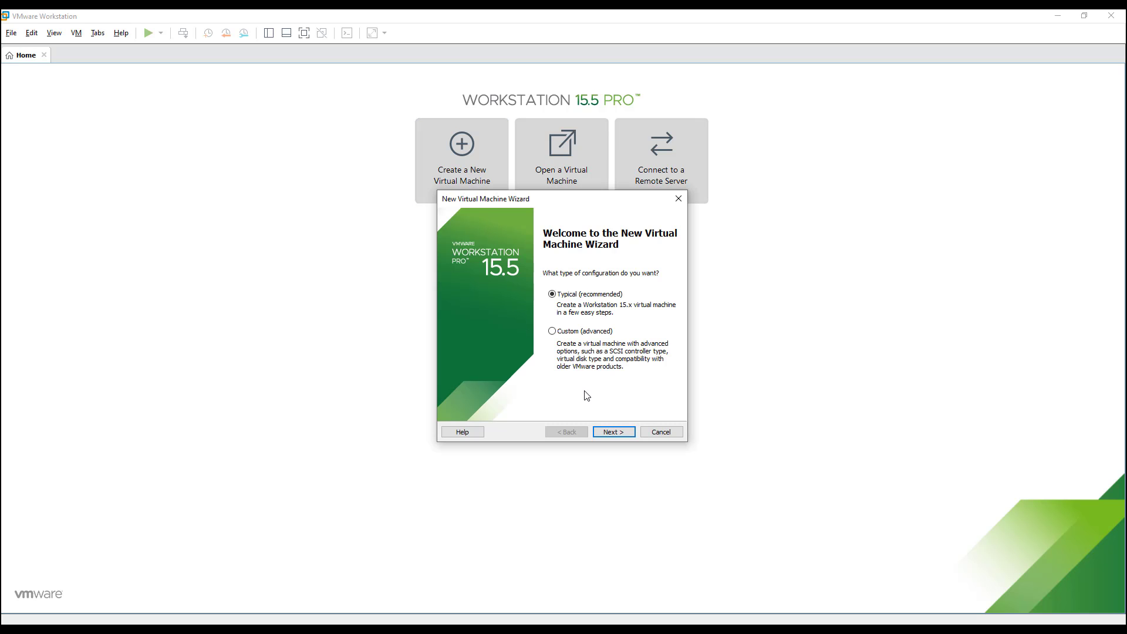
{"action": "left_click", "coordinate": [614, 431]}
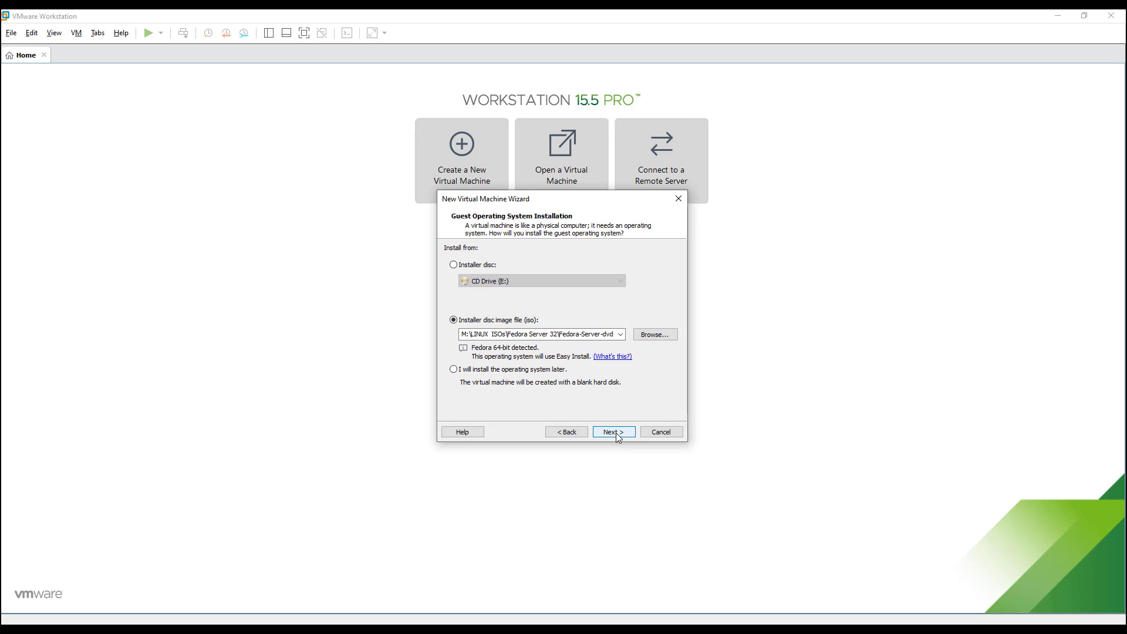
{"action": "left_click", "coordinate": [655, 336]}
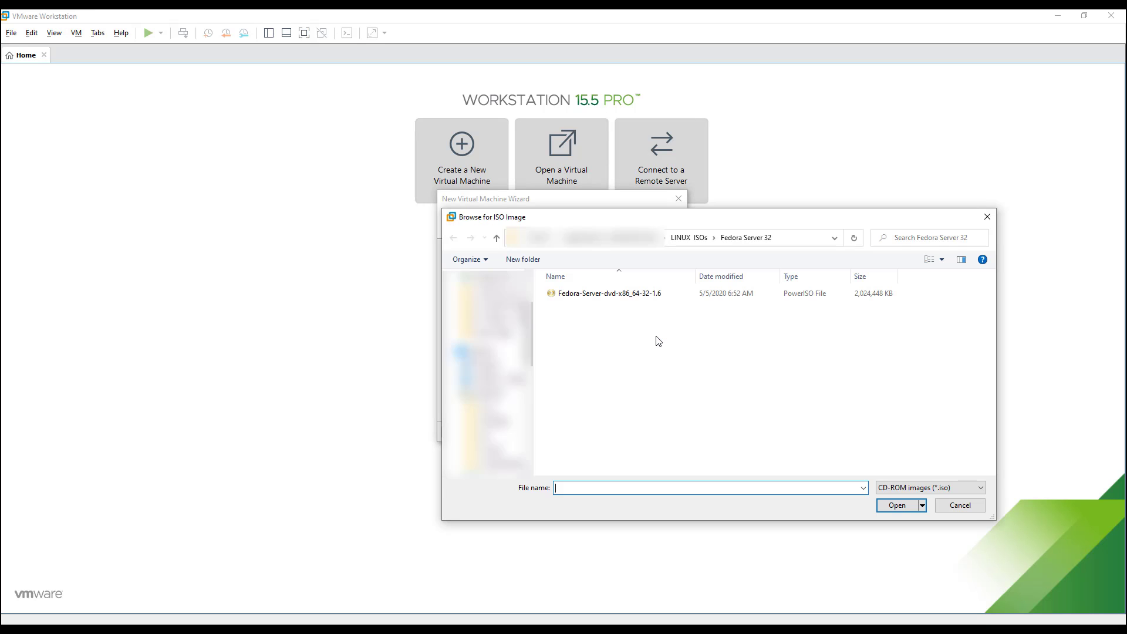
{"action": "left_click", "coordinate": [626, 301]}
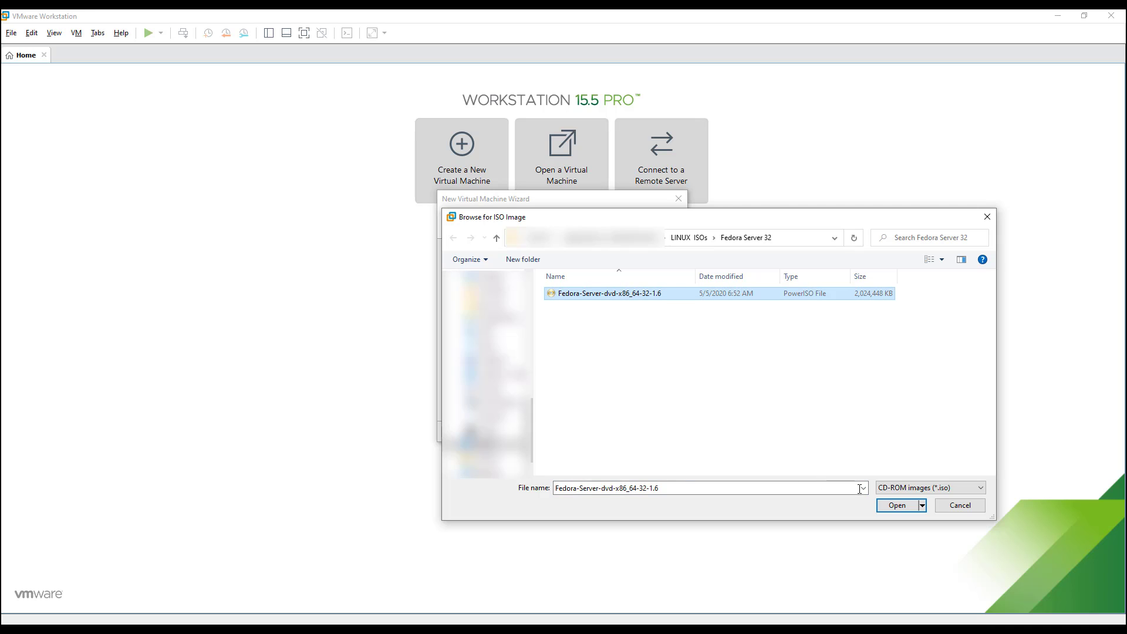
{"action": "left_click", "coordinate": [897, 506]}
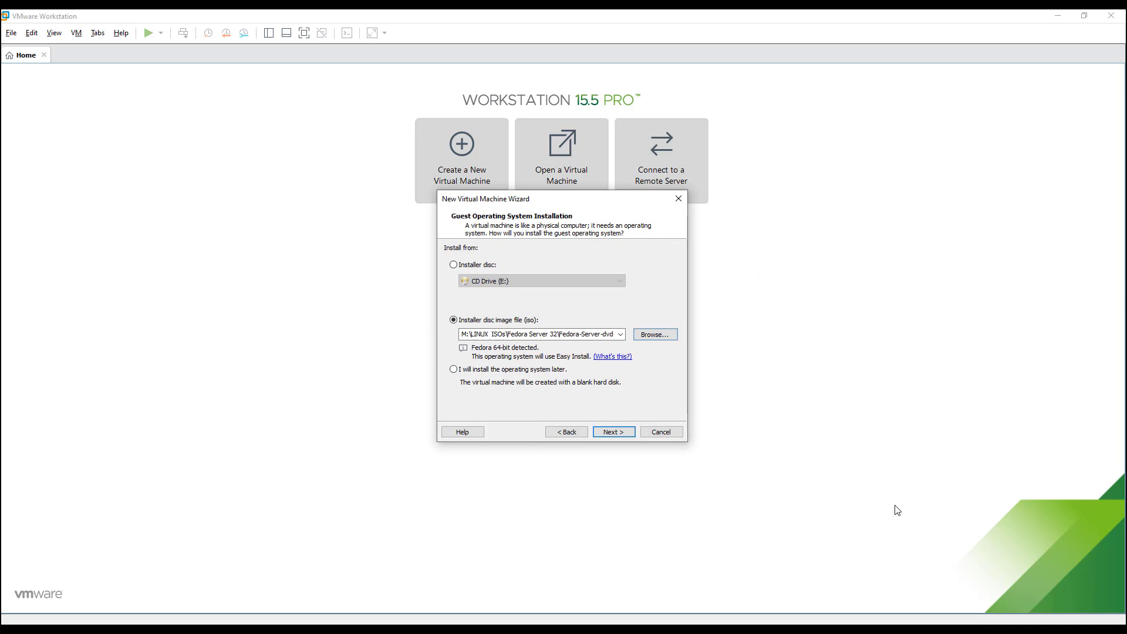
{"action": "left_click", "coordinate": [615, 433]}
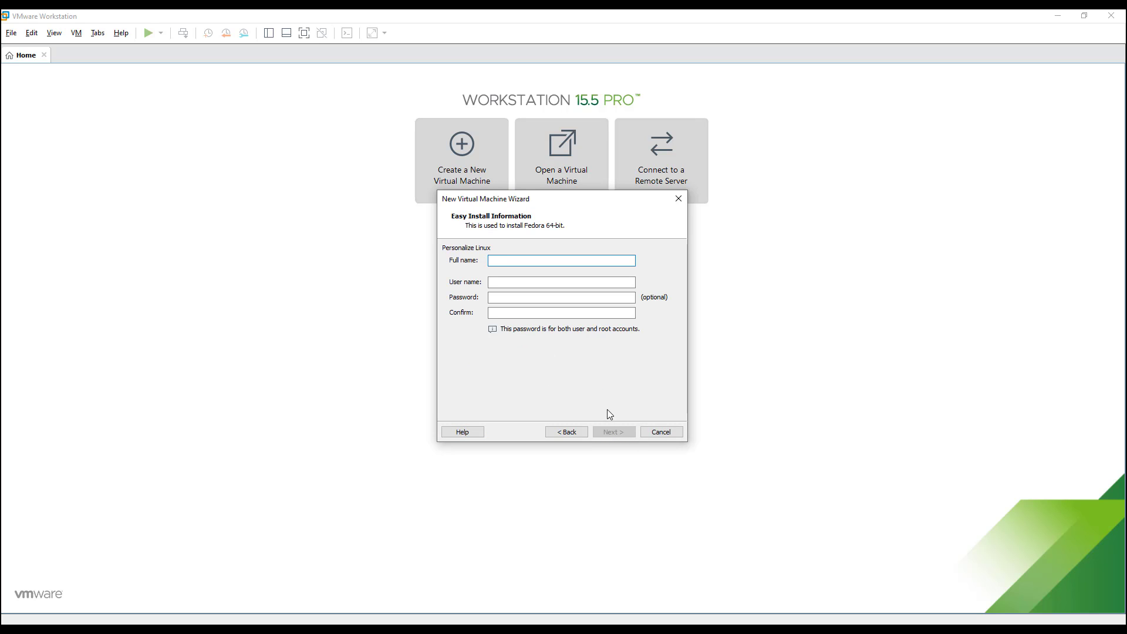
Fill in the guest's full name, user name, password and password confirmation for Easy Install.
{"action": "type", "text": "Linux Innovations"}
{"action": "key", "text": "Tab"}
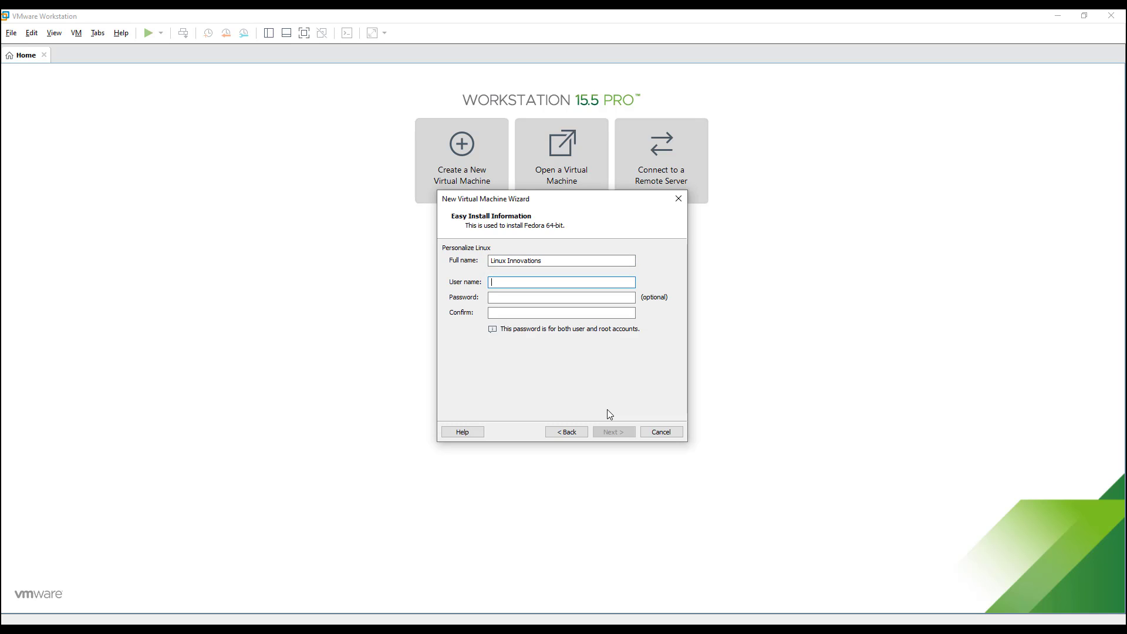
{"action": "type", "text": "linnovations"}
{"action": "key", "text": "Tab"}
{"action": "type", "text": "*****"}
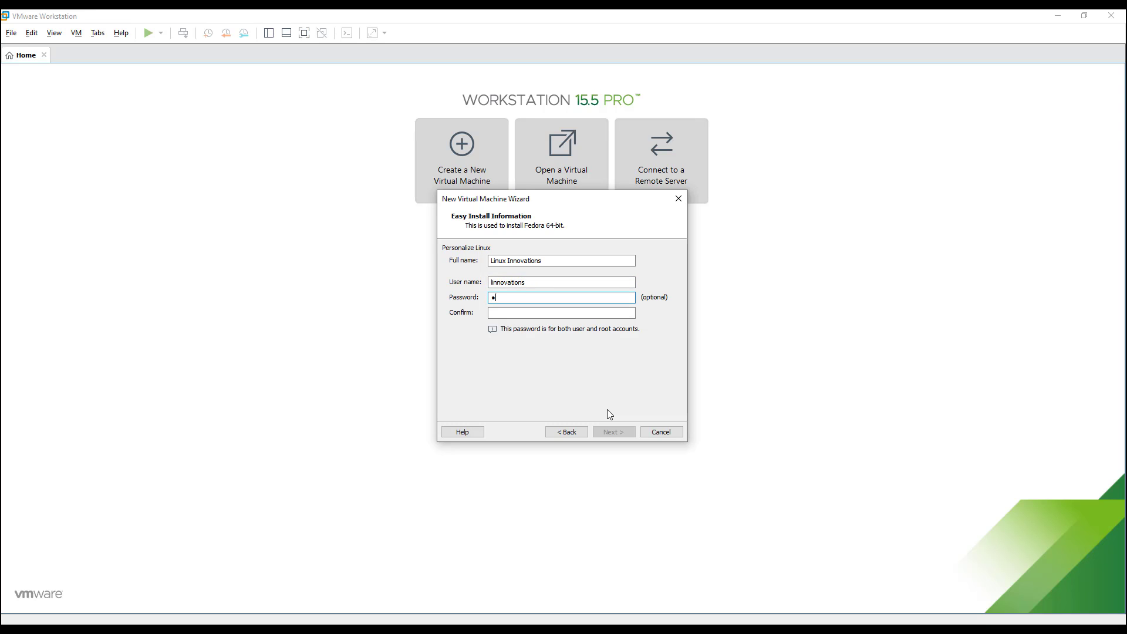
{"action": "type", "text": "***********"}
{"action": "key", "text": "Tab"}
{"action": "type", "text": "******"}
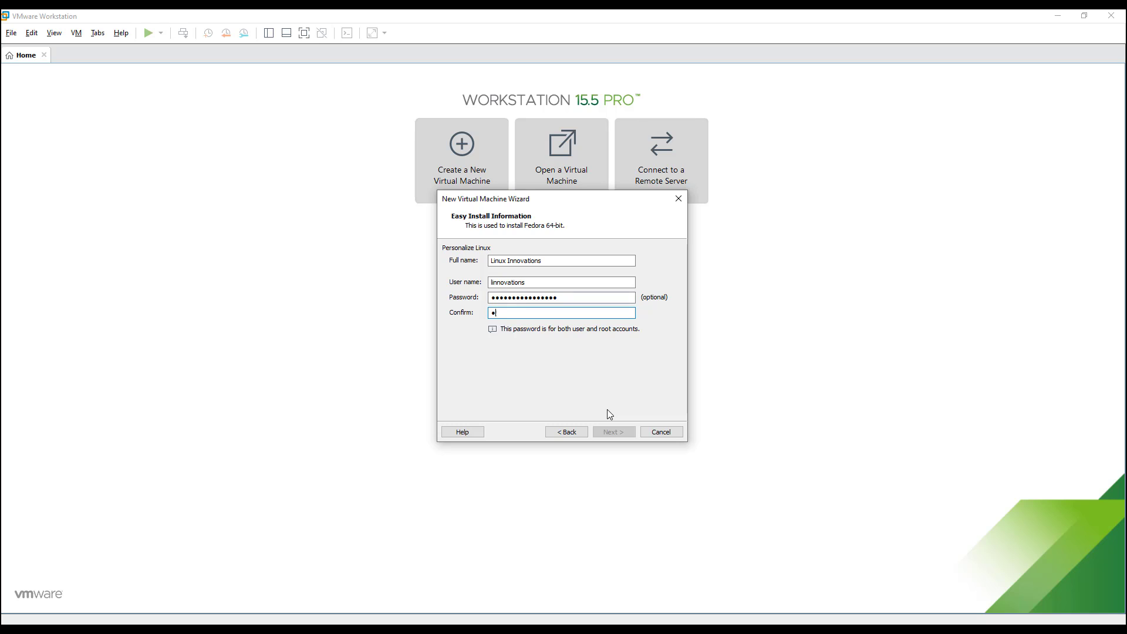
{"action": "type", "text": "**********"}
Name the VM Fedora-32 and keep a 20 GB disk split into multiple files.
{"action": "left_click", "coordinate": [614, 432]}
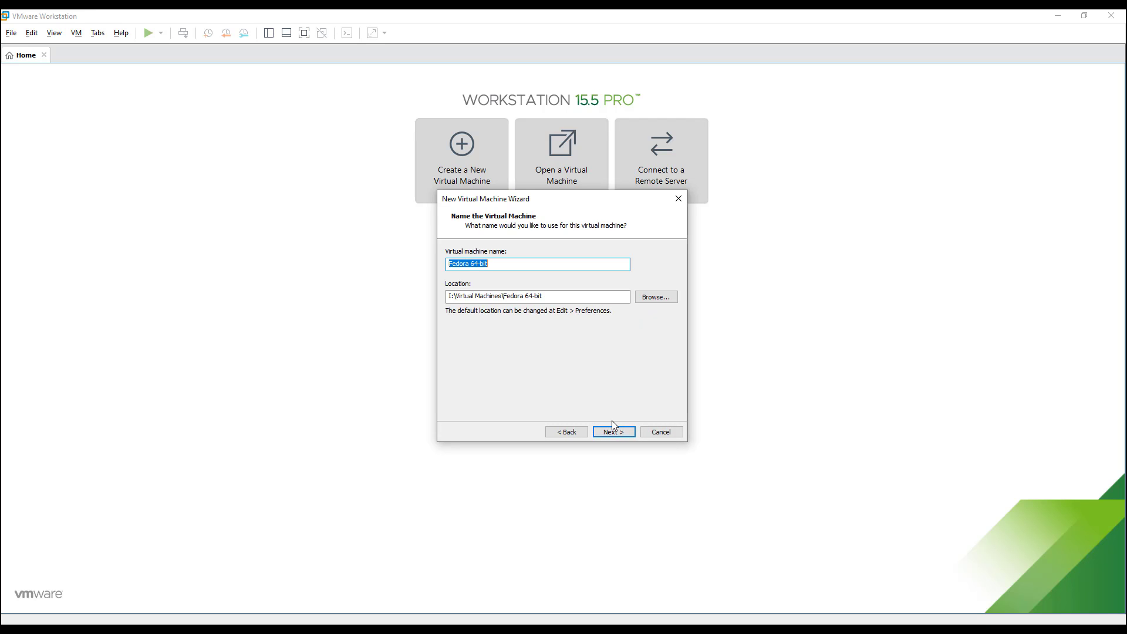
{"action": "type", "text": "Fedora-32"}
{"action": "left_click", "coordinate": [618, 432]}
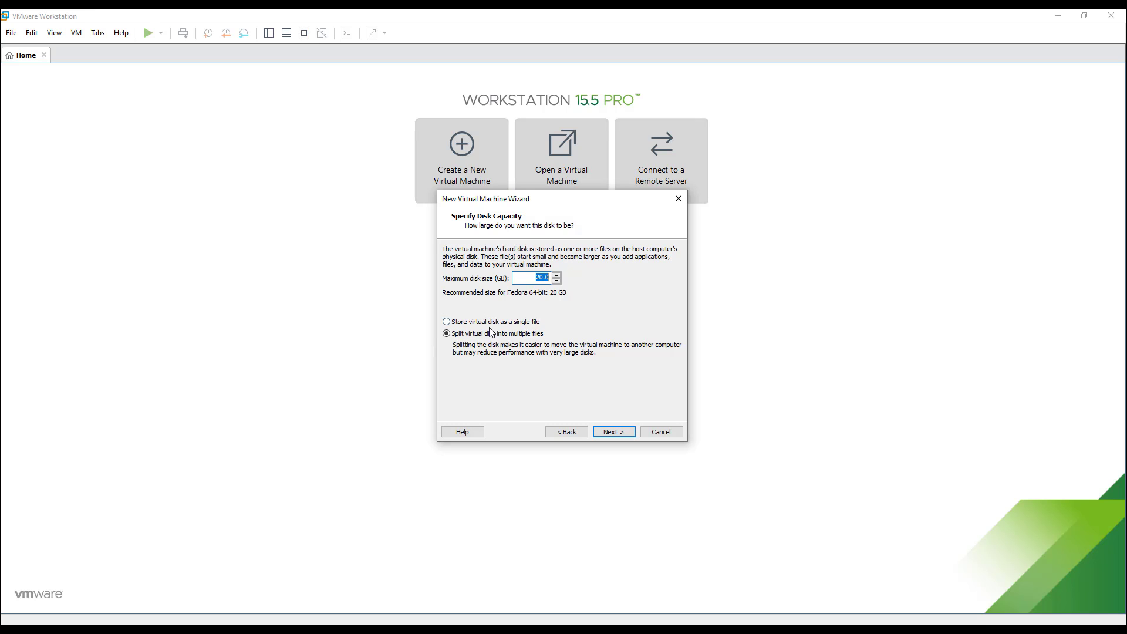
{"action": "left_click", "coordinate": [614, 432]}
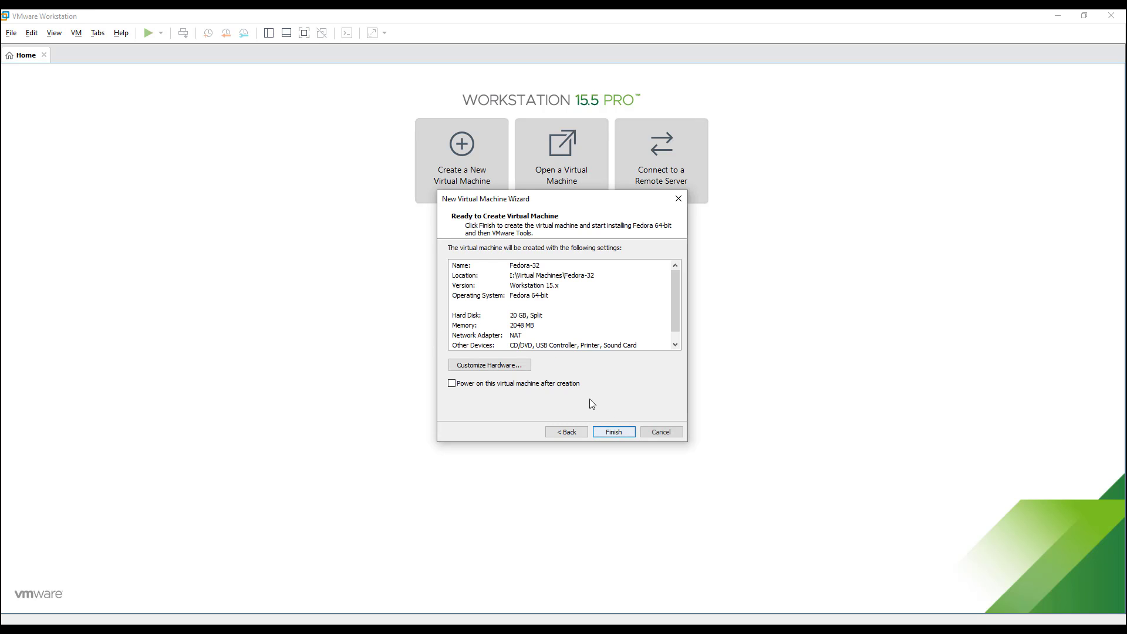
Give the VM 2 processors in Customize Hardware and finish creating Fedora-32.
{"action": "left_click", "coordinate": [518, 368]}
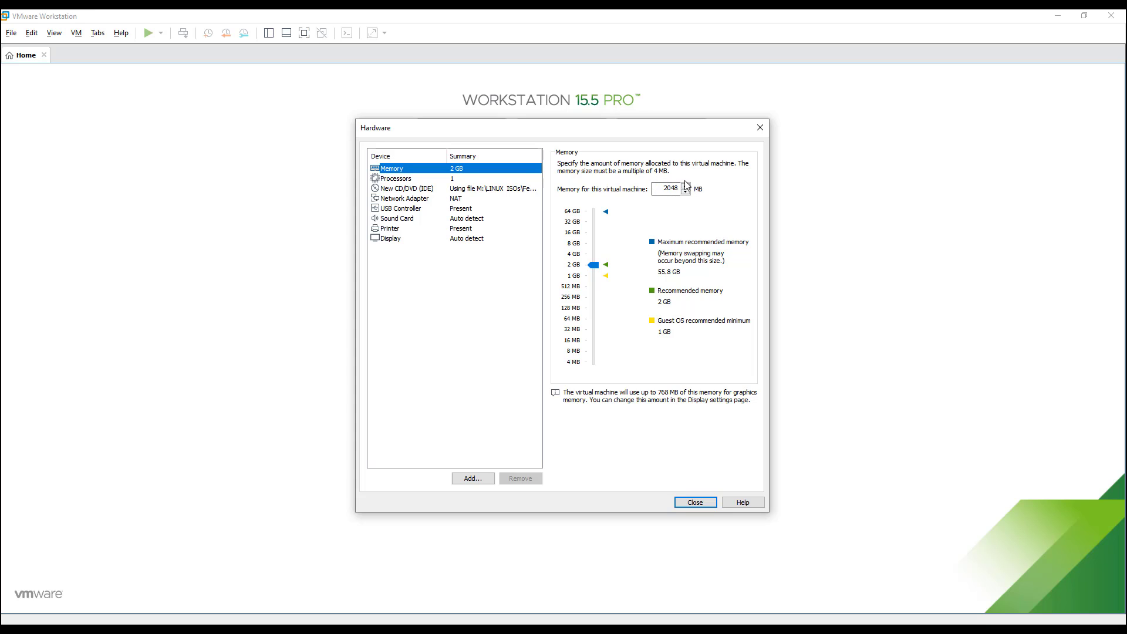
{"action": "left_click", "coordinate": [458, 179]}
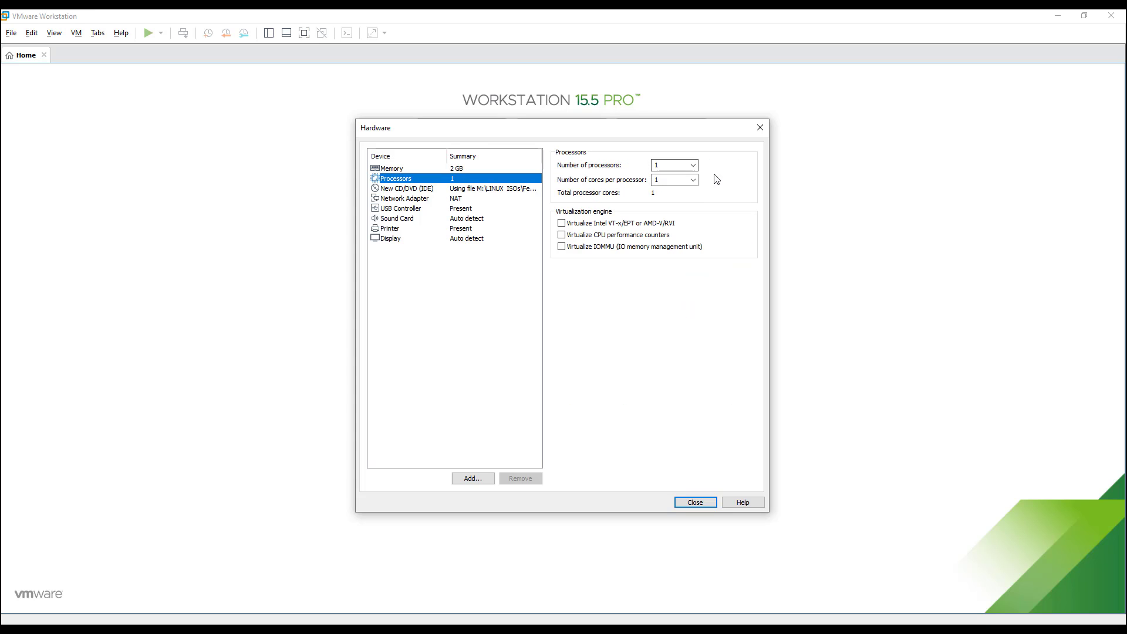
{"action": "left_click", "coordinate": [692, 166]}
{"action": "left_click", "coordinate": [674, 180]}
{"action": "left_click", "coordinate": [682, 503]}
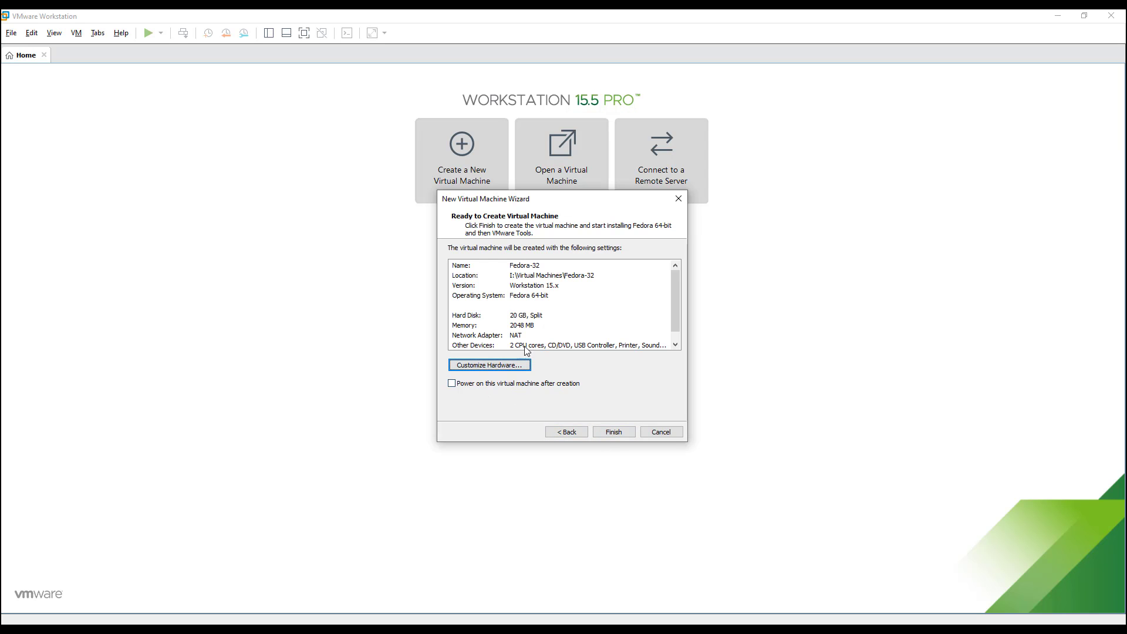
{"action": "left_click", "coordinate": [619, 433]}
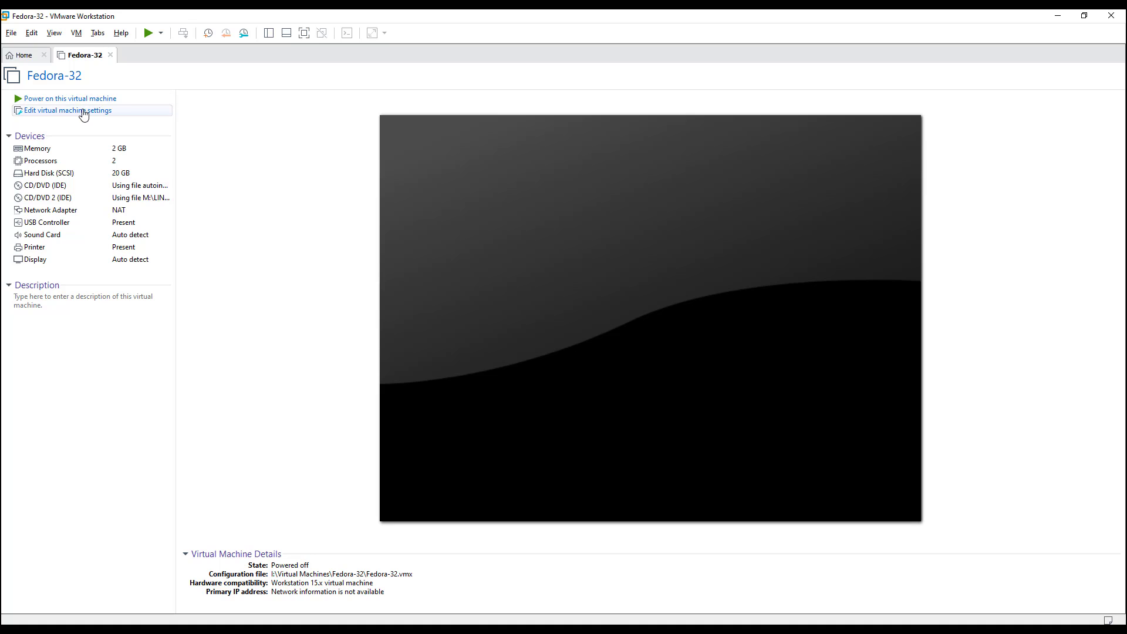
Remove the autoinst.iso CD/DVD drive in Fedora-32's settings and save.
{"action": "left_click", "coordinate": [83, 112]}
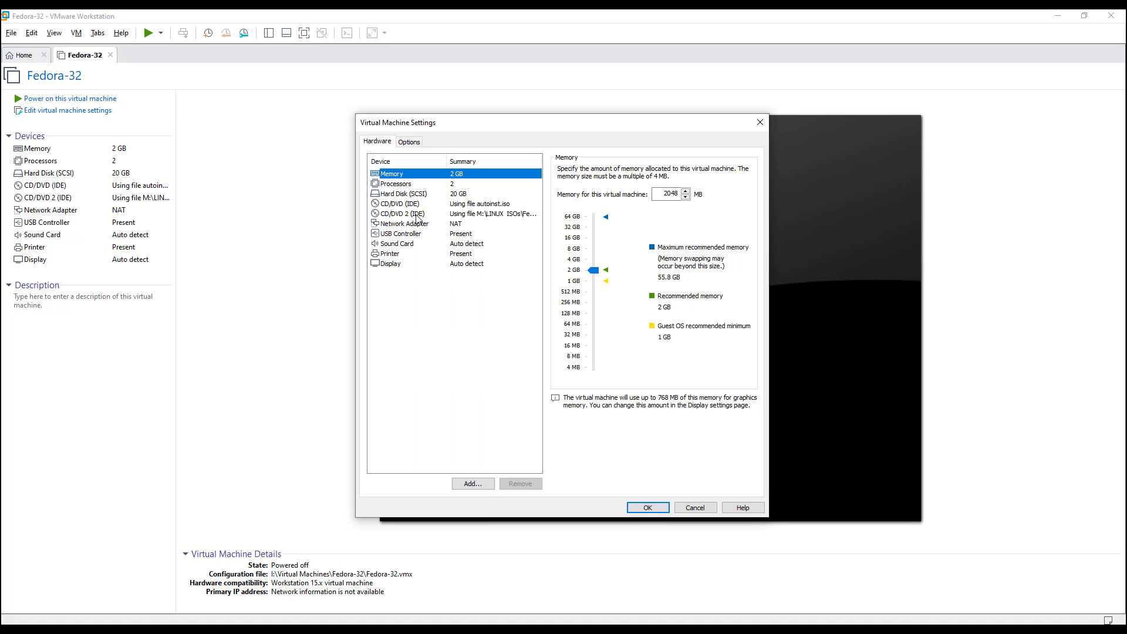
{"action": "left_click", "coordinate": [445, 206]}
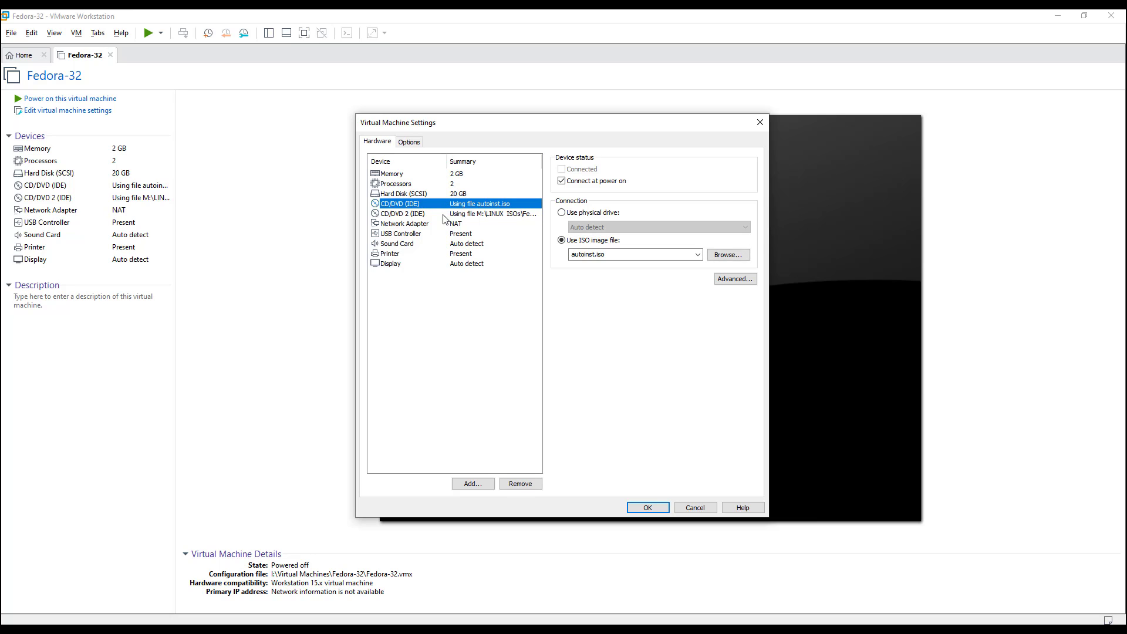
{"action": "left_click", "coordinate": [522, 487]}
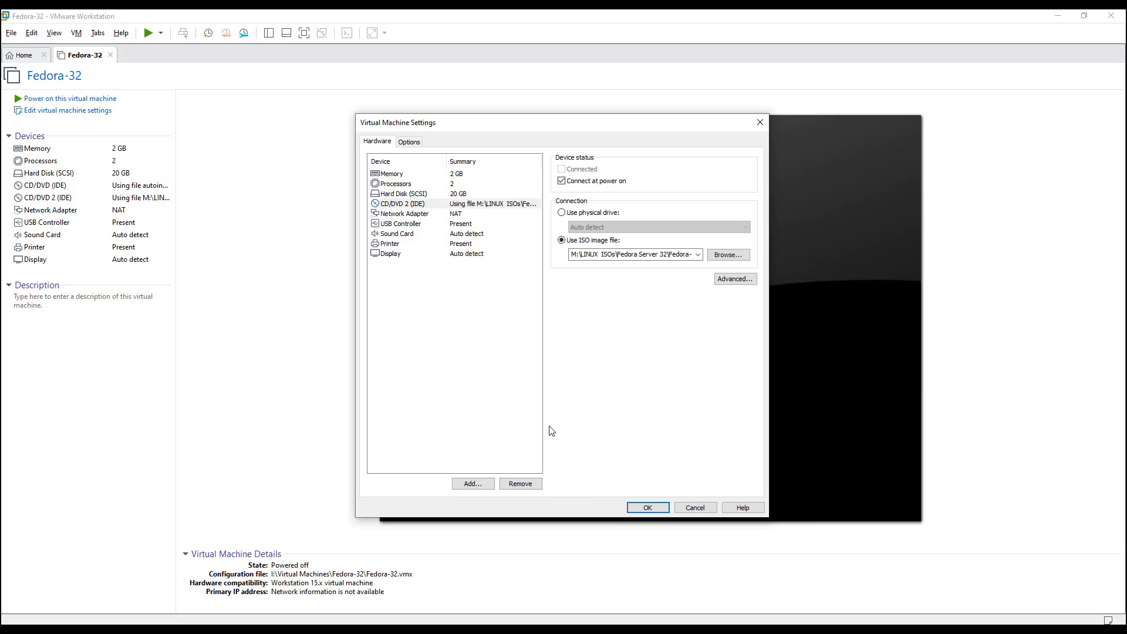
{"action": "left_click", "coordinate": [647, 507]}
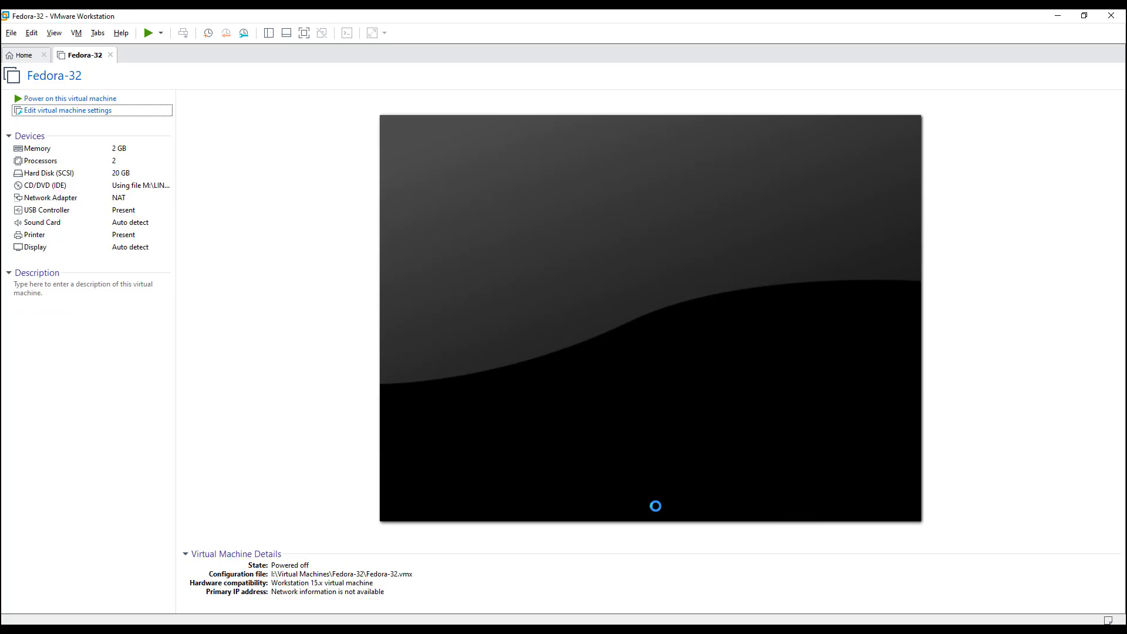
Power on Fedora-32 and boot the Install Fedora 32 boot-menu entry.
{"action": "left_click", "coordinate": [99, 103]}
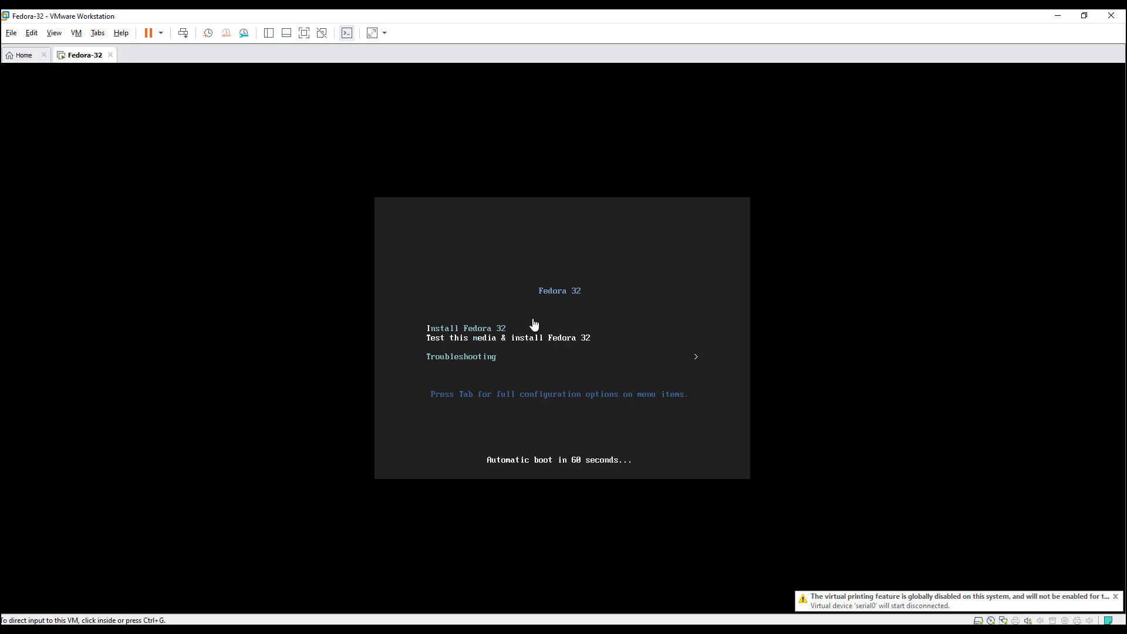
{"action": "left_click", "coordinate": [533, 324]}
{"action": "key", "text": "Up"}
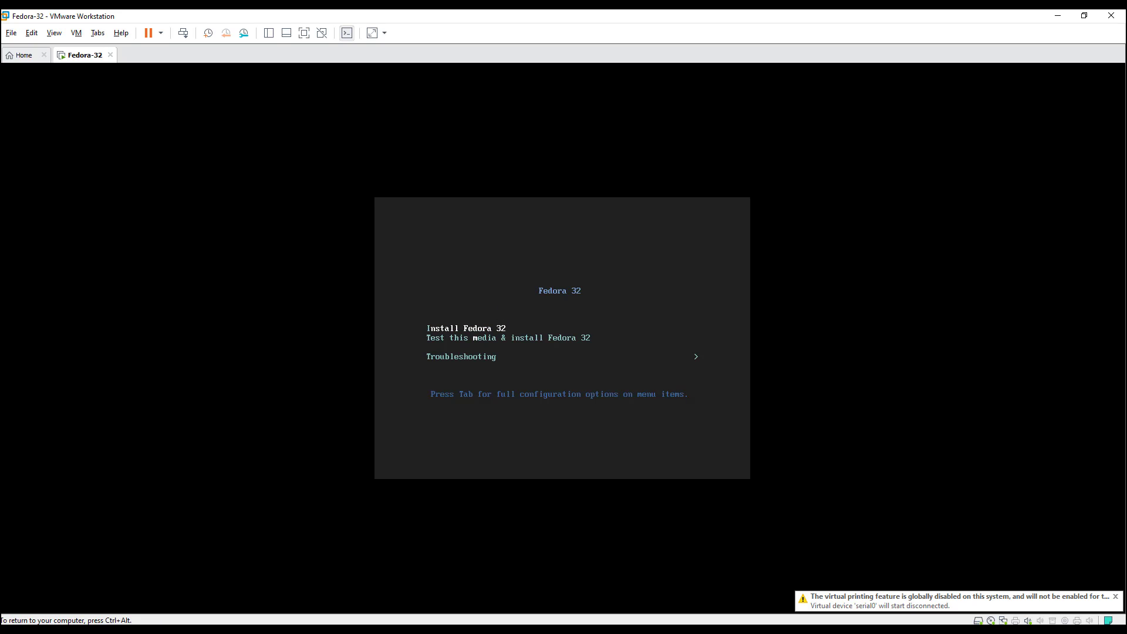
{"action": "key", "text": "Return"}
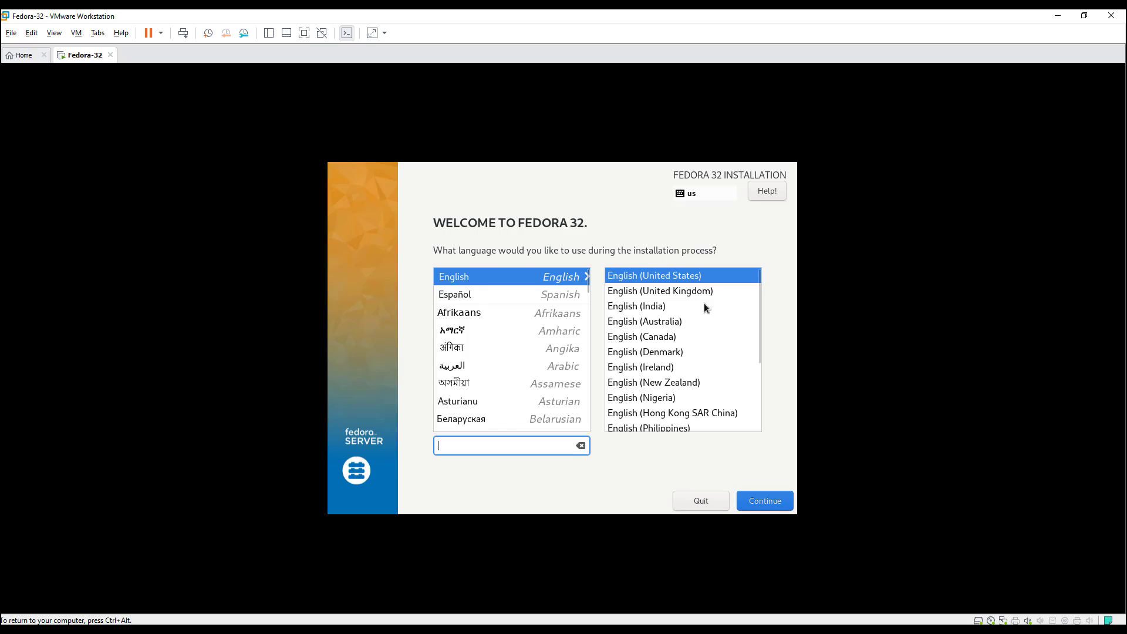
Keep English (United States) as the installation language and continue.
{"action": "left_click", "coordinate": [767, 502]}
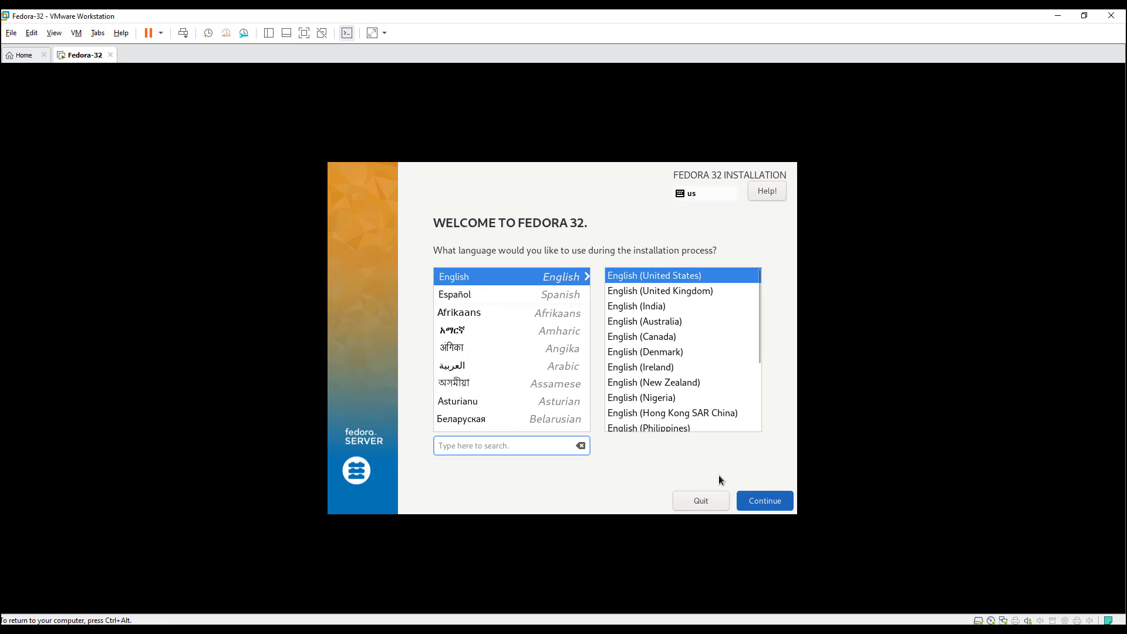
{"action": "left_click", "coordinate": [770, 501]}
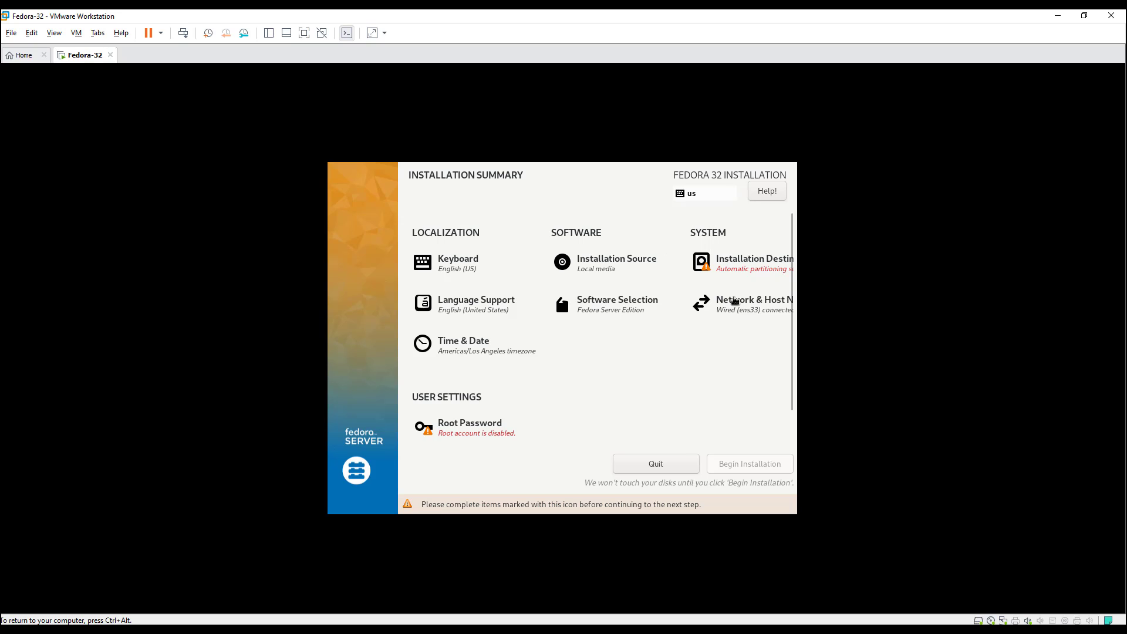
Accept the 20 GiB sda disk with automatic partitioning as installation destination.
{"action": "left_click", "coordinate": [733, 268]}
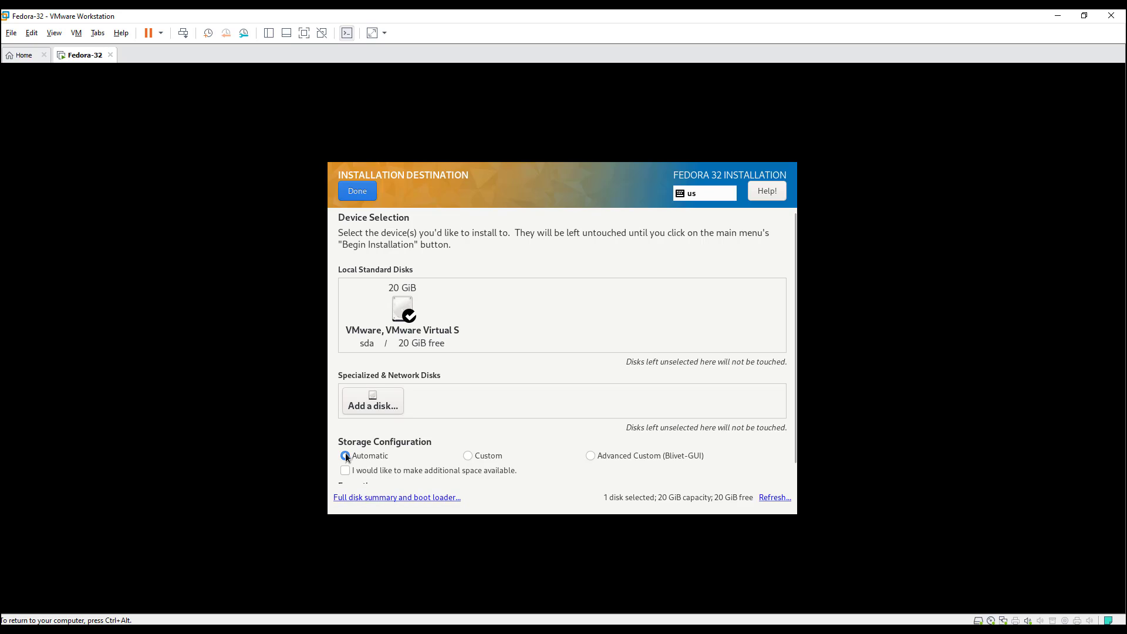
{"action": "left_click", "coordinate": [359, 194]}
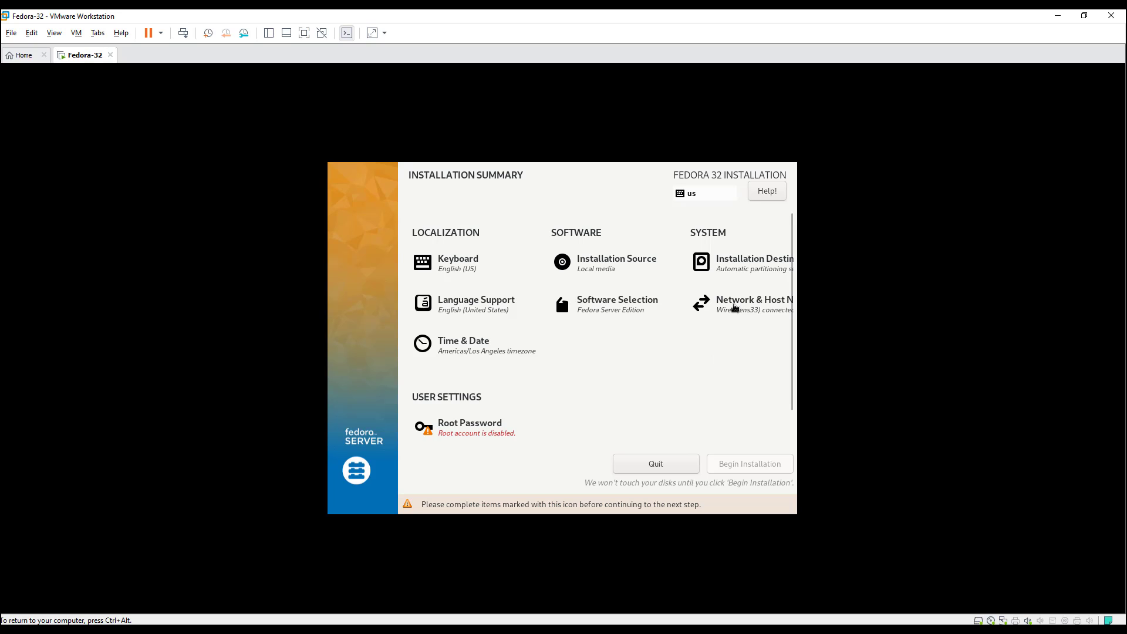
Replace the localhost host name with fedora32.localdomain and apply it.
{"action": "left_click", "coordinate": [729, 318]}
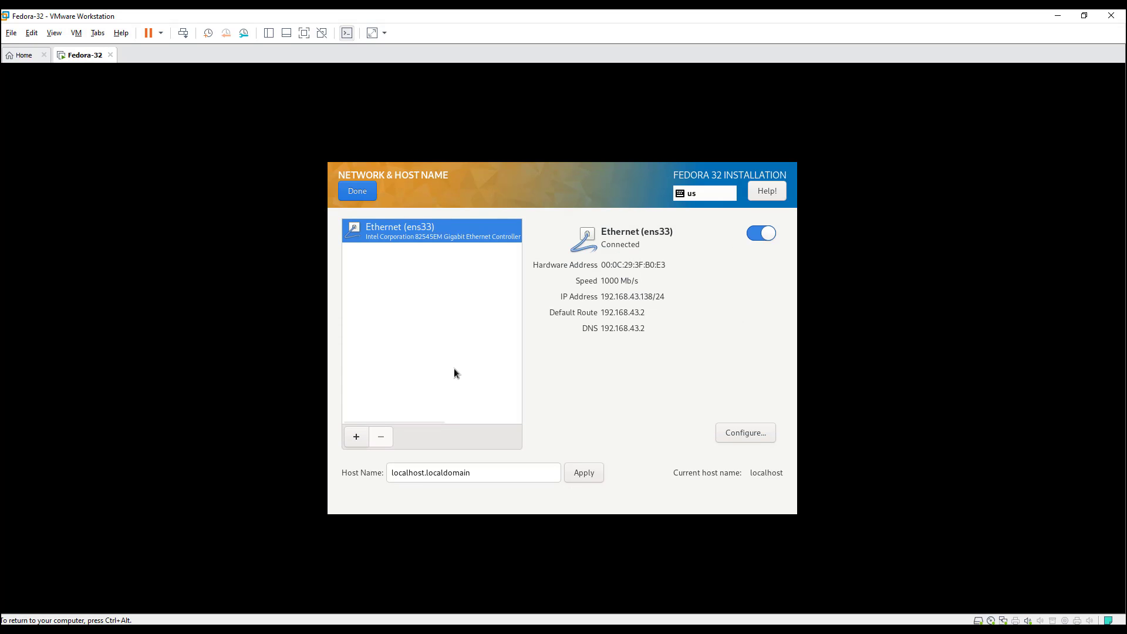
{"action": "left_click_drag", "start_coordinate": [482, 476], "coordinate": [380, 473]}
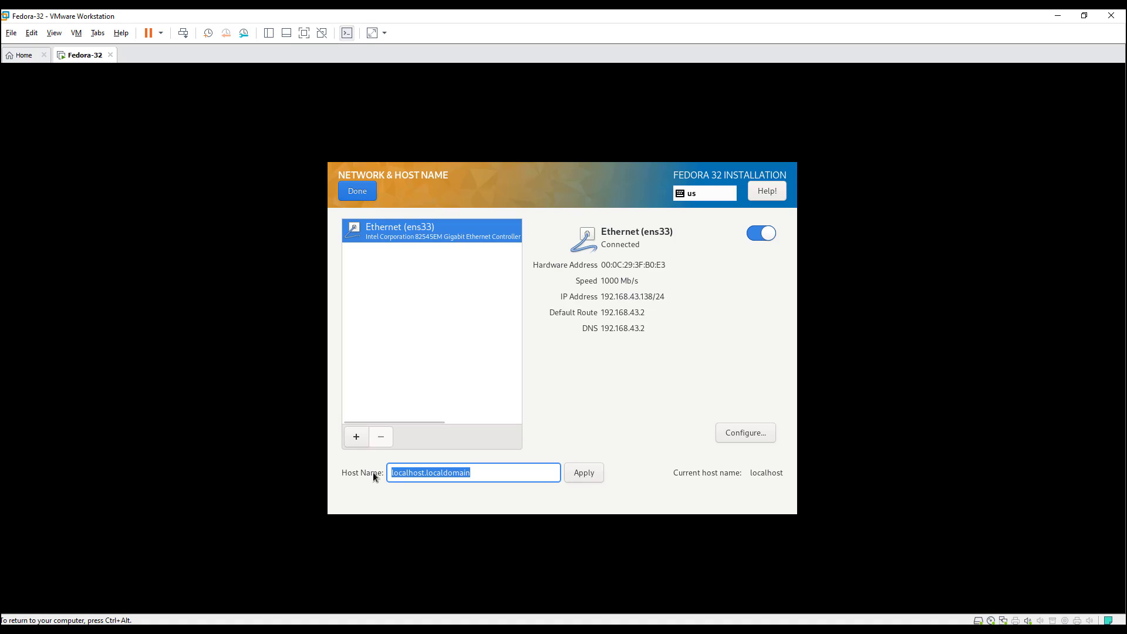
{"action": "type", "text": "fedora3"}
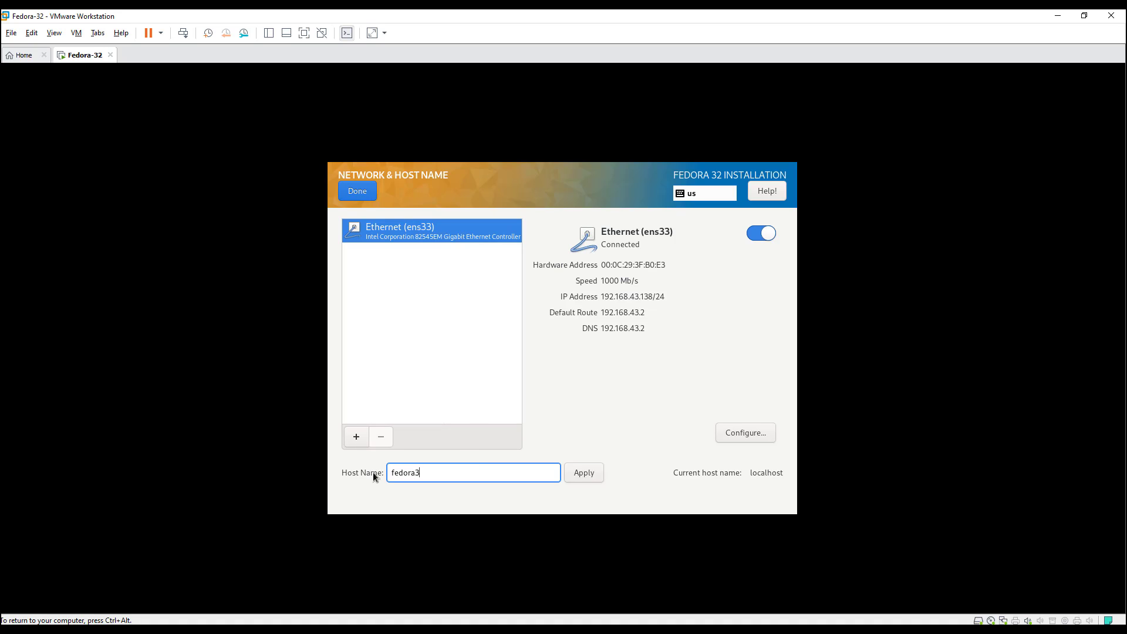
{"action": "type", "text": "2.localdomain"}
{"action": "left_click", "coordinate": [585, 474]}
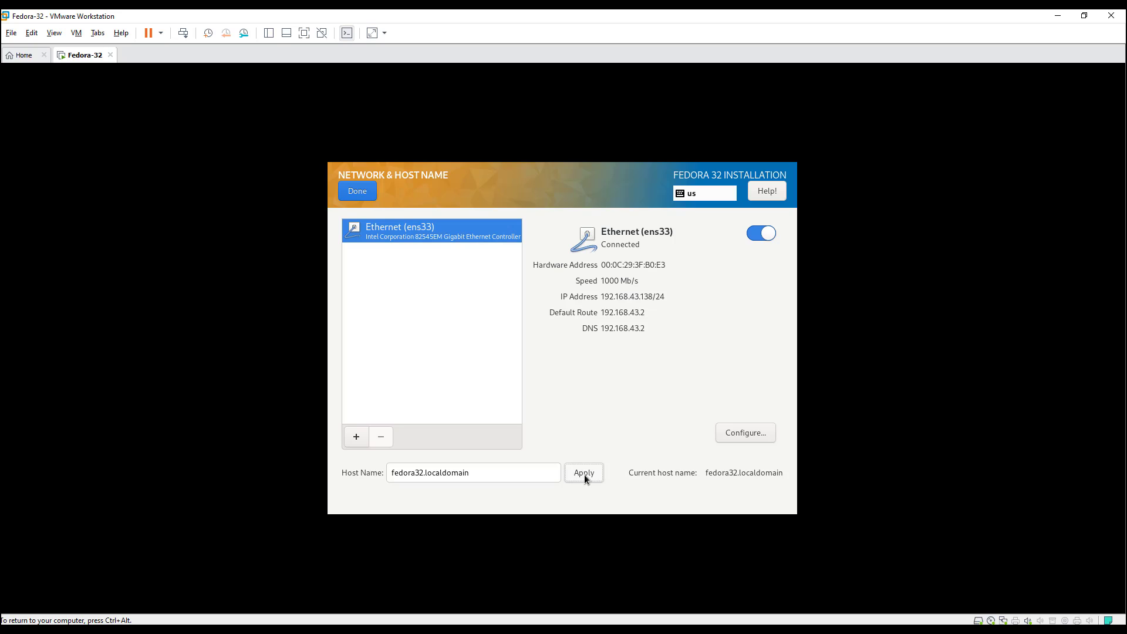
Back on the summary, enter a root password and its confirmation.
{"action": "left_click", "coordinate": [357, 190]}
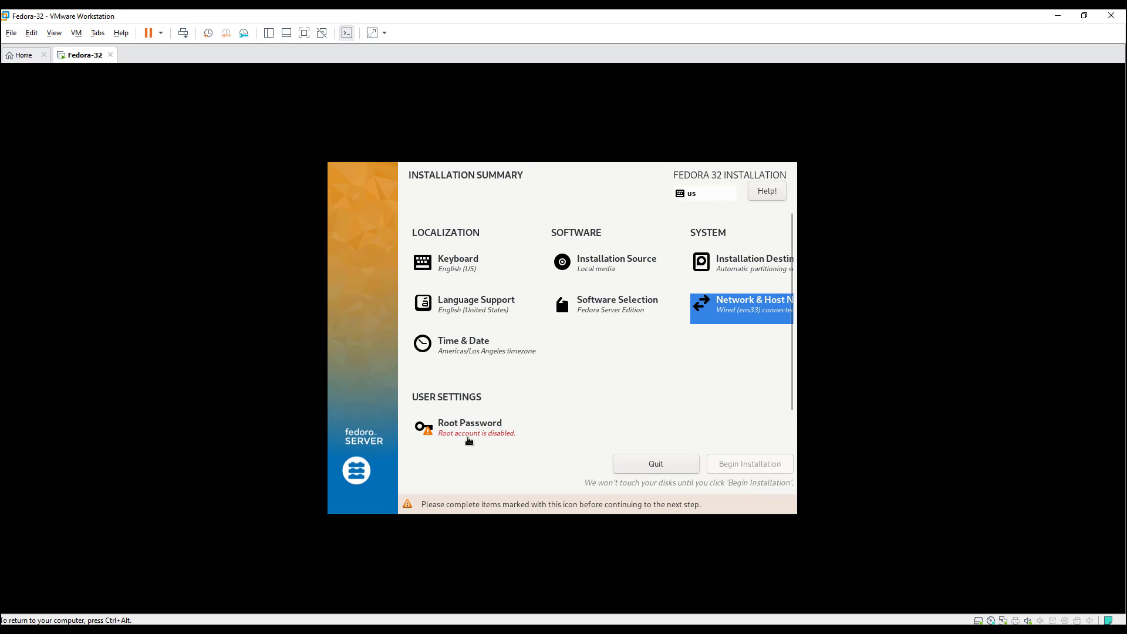
{"action": "scroll", "coordinate": [500, 426], "scroll_direction": "down", "scroll_amount": 1}
{"action": "scroll", "coordinate": [500, 426], "scroll_direction": "down", "scroll_amount": 1}
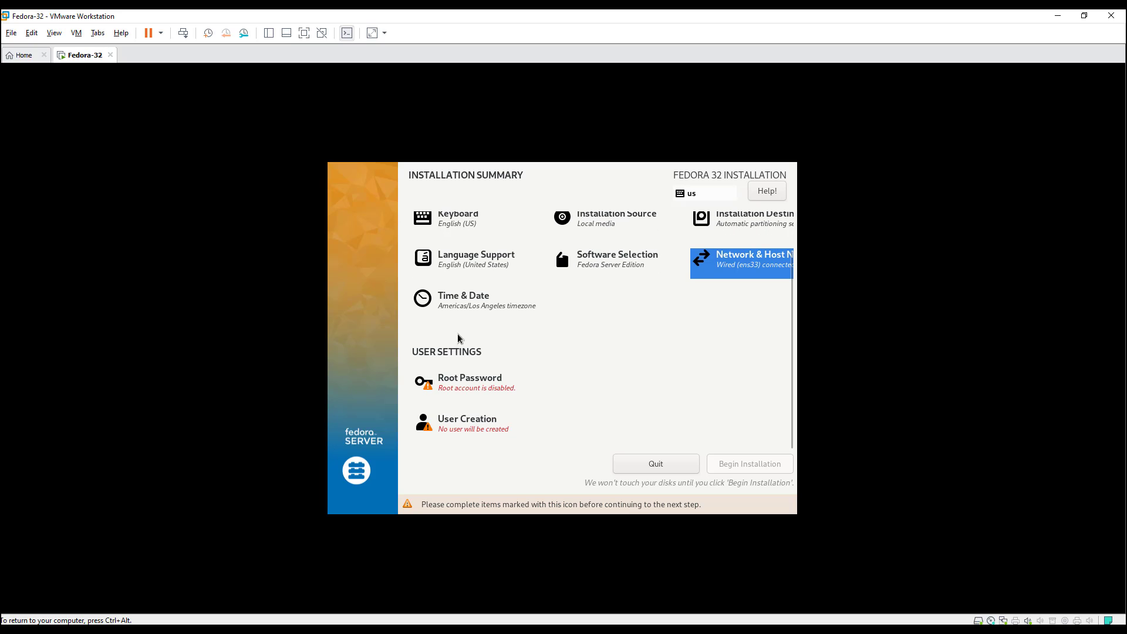
{"action": "left_click", "coordinate": [470, 383]}
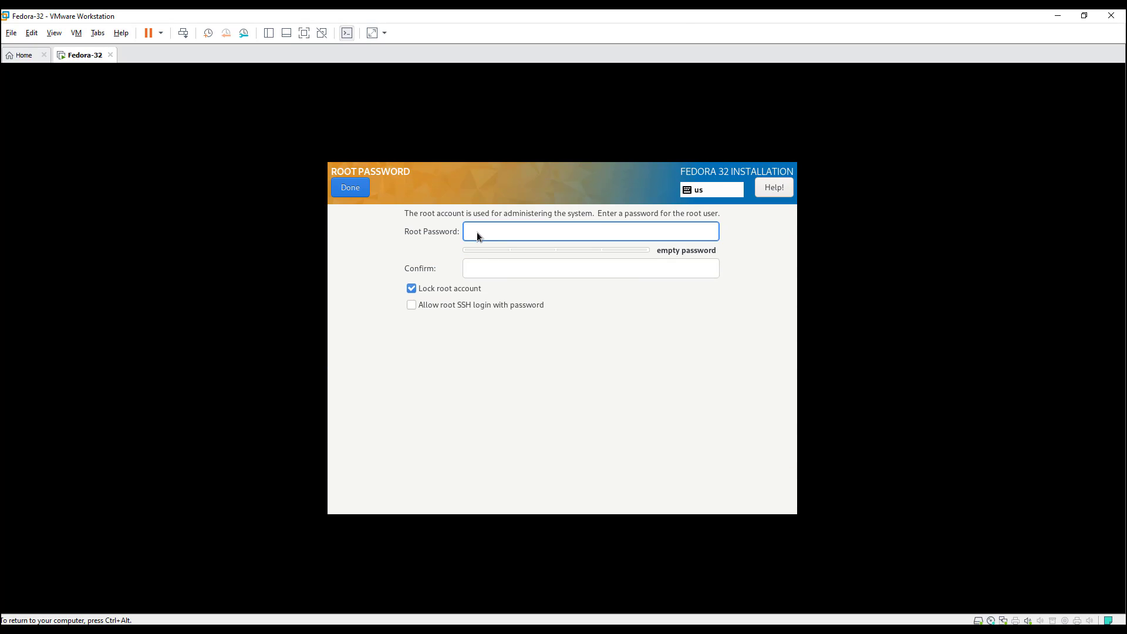
{"action": "type", "text": "123"}
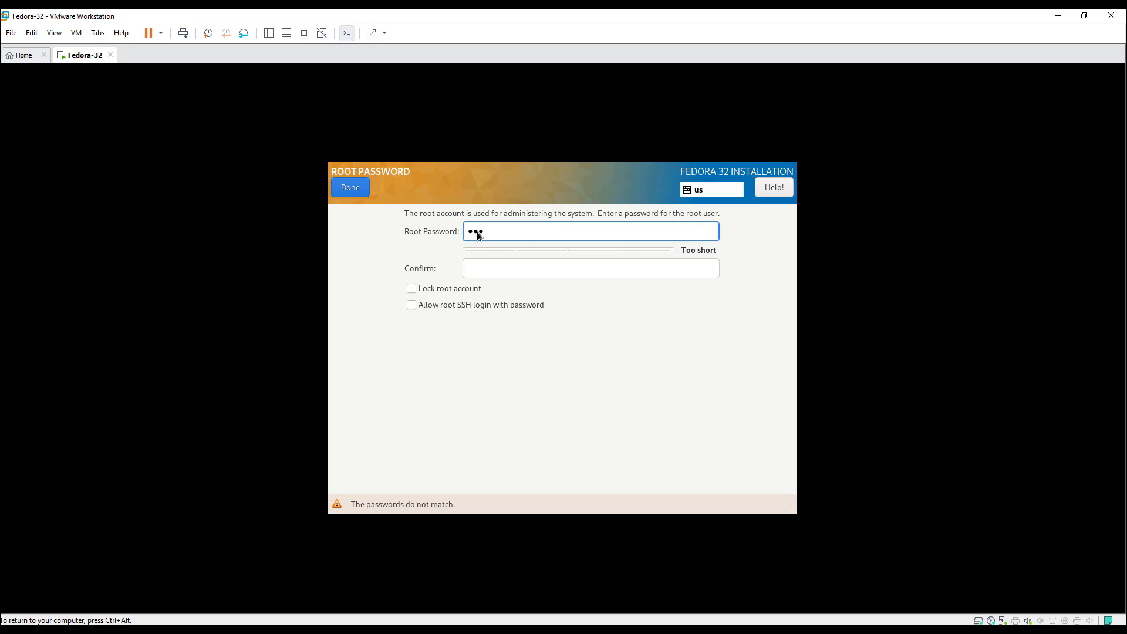
{"action": "type", "text": "45678901234"}
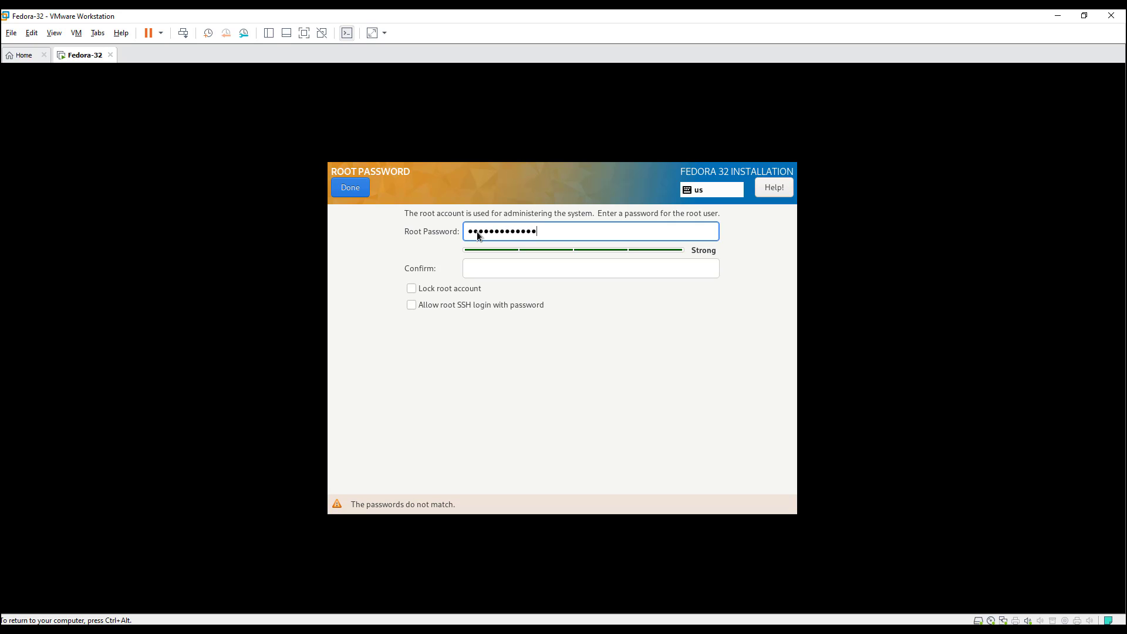
{"action": "key", "text": "Tab"}
{"action": "type", "text": "1234567"}
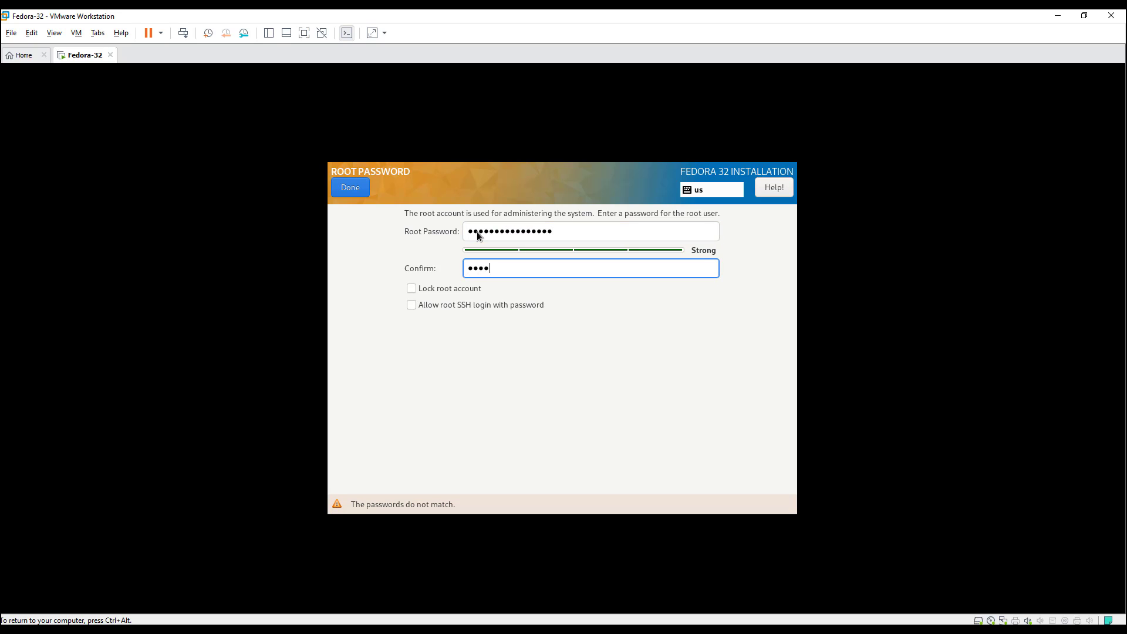
{"action": "type", "text": "890123456"}
Confirm the root password and enter the new user's full name, keeping the auto-filled user name.
{"action": "left_click", "coordinate": [354, 189]}
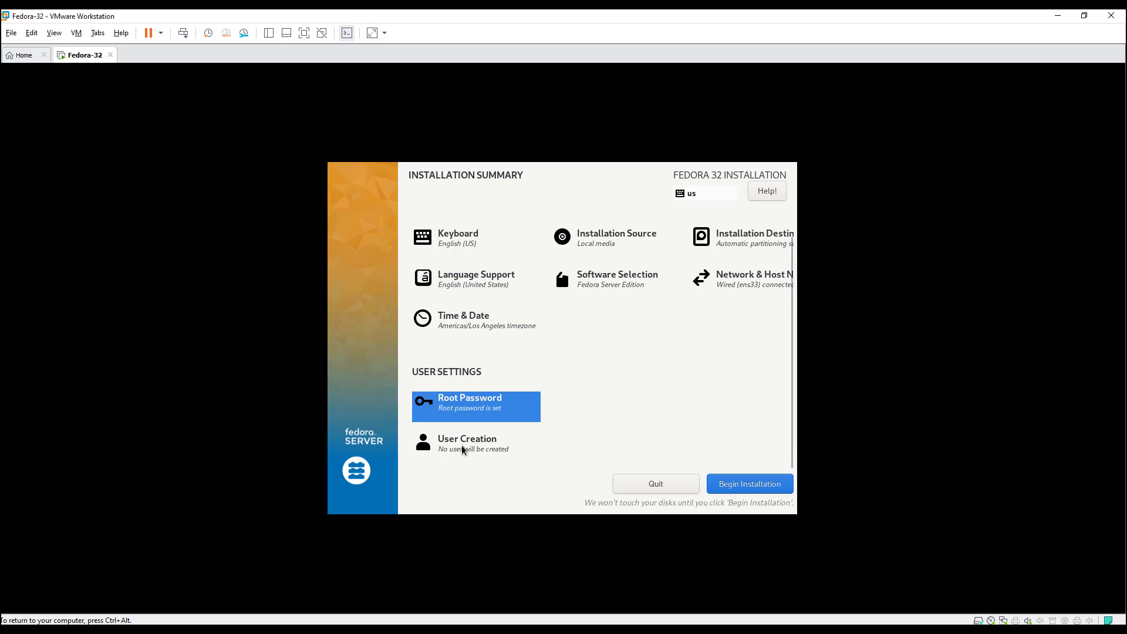
{"action": "left_click", "coordinate": [461, 449]}
{"action": "type", "text": "L"}
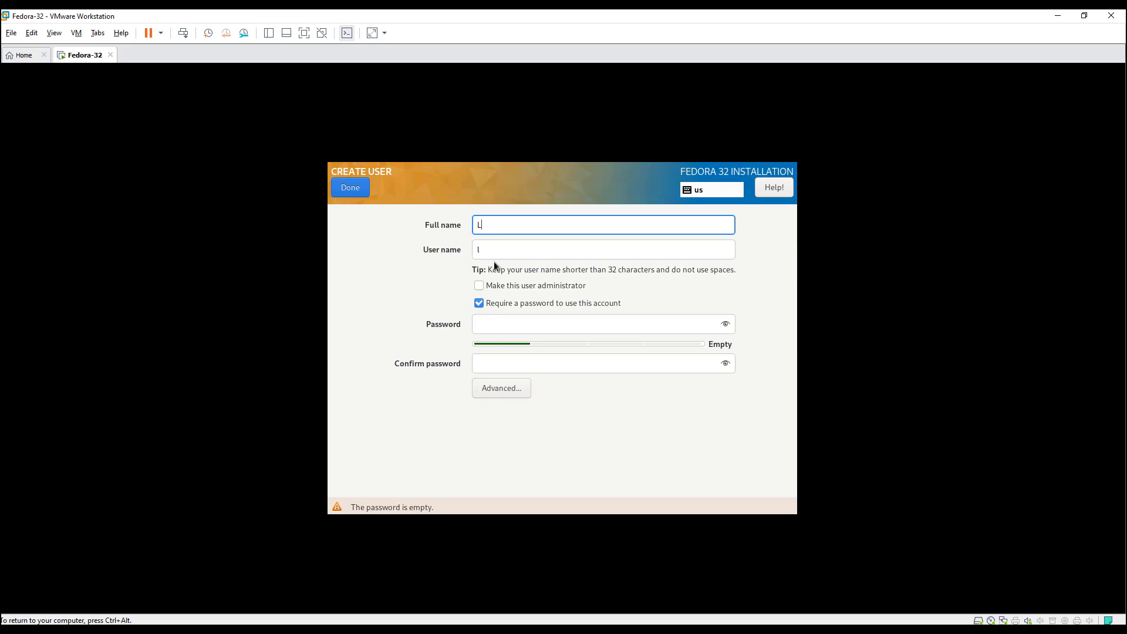
{"action": "type", "text": "inux Innov"}
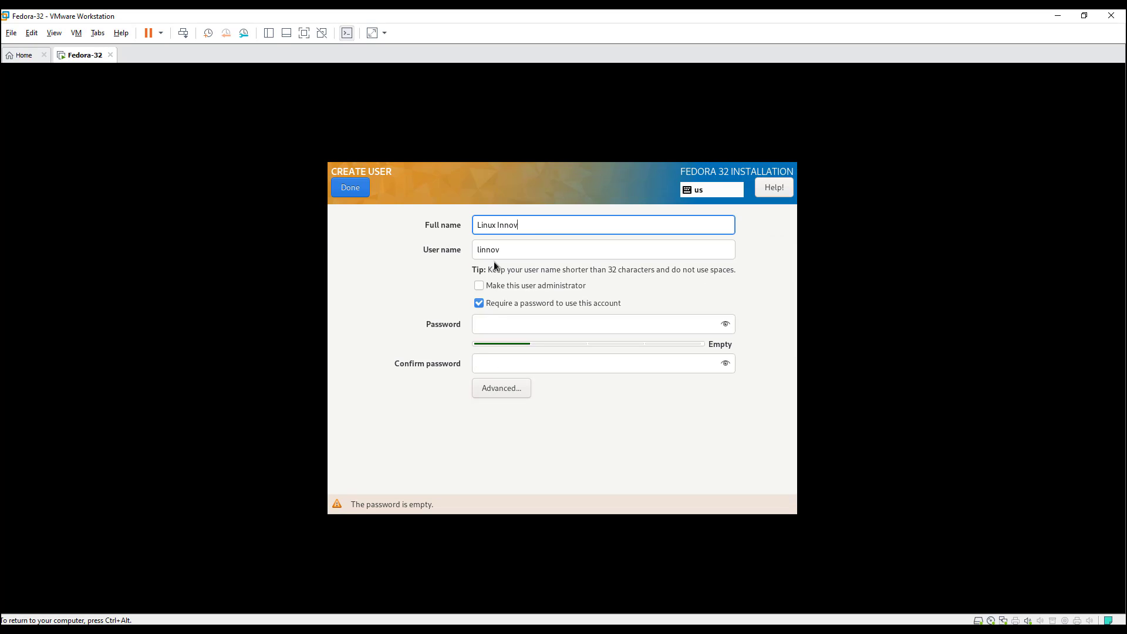
{"action": "type", "text": "ations"}
{"action": "key", "text": "Tab"}
{"action": "key", "text": "Tab"}
{"action": "key", "text": "Tab"}
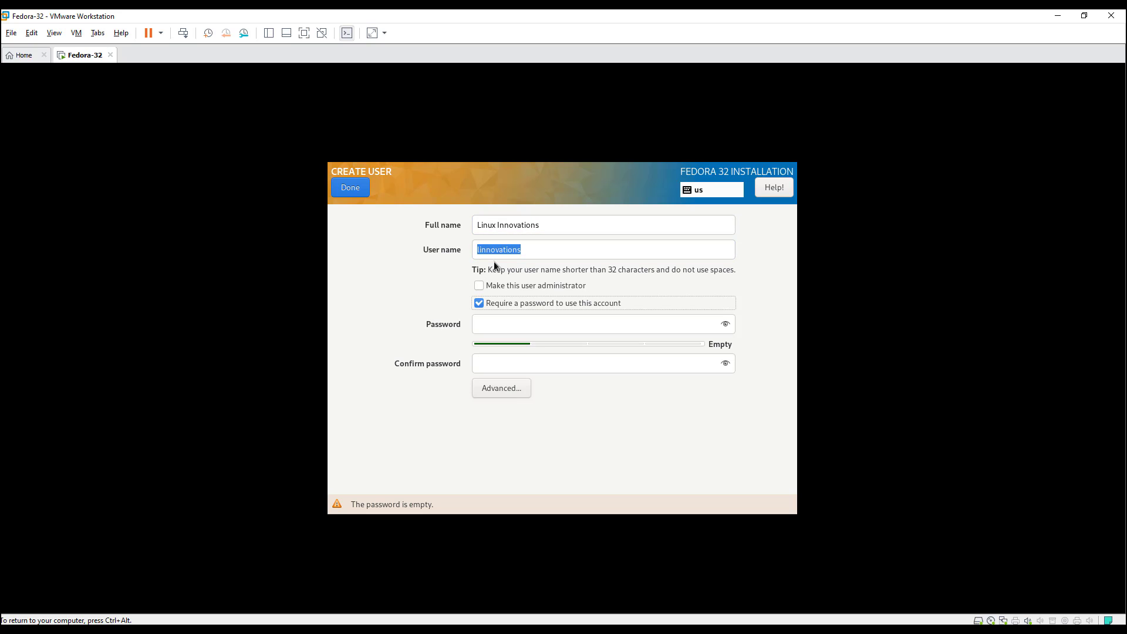
{"action": "key", "text": "Tab"}
Set and confirm the user's password, and make the user an administrator.
{"action": "type", "text": "••••"}
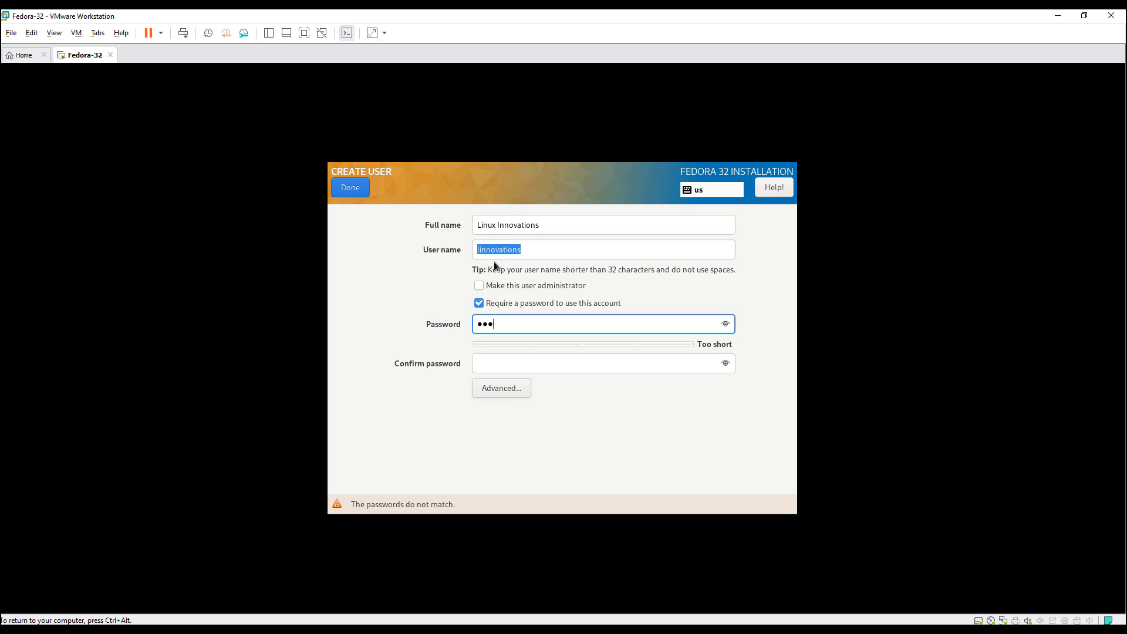
{"action": "key", "text": "BackSpace"}
{"action": "key", "text": "BackSpace"}
{"action": "key", "text": "BackSpace"}
{"action": "key", "text": "BackSpace"}
{"action": "type", "text": "••••••"}
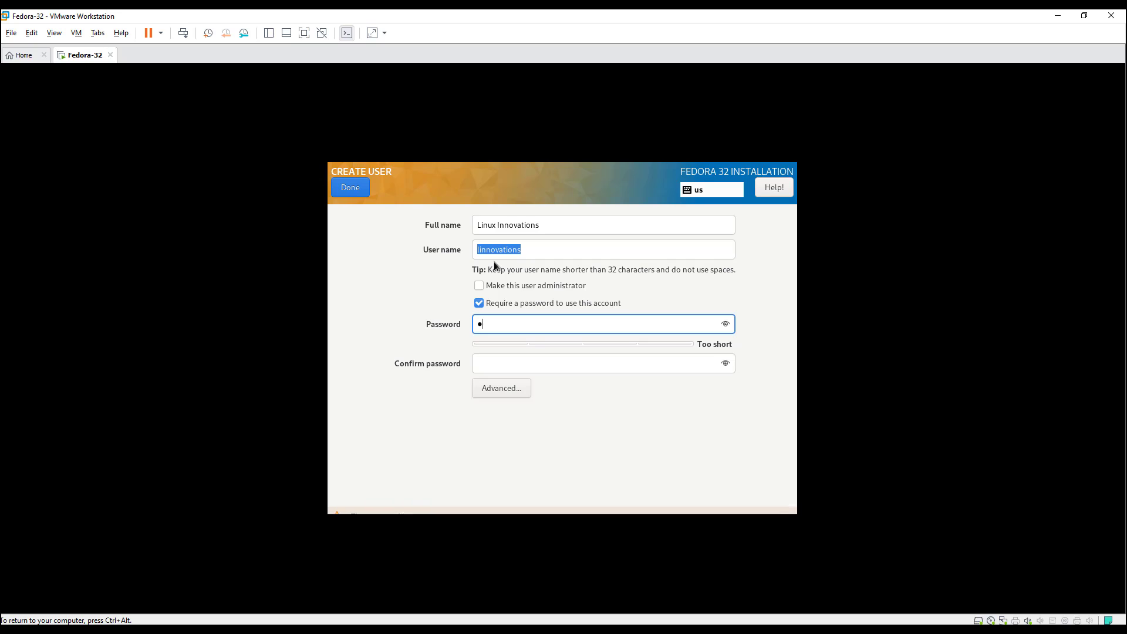
{"action": "type", "text": "••••••••••"}
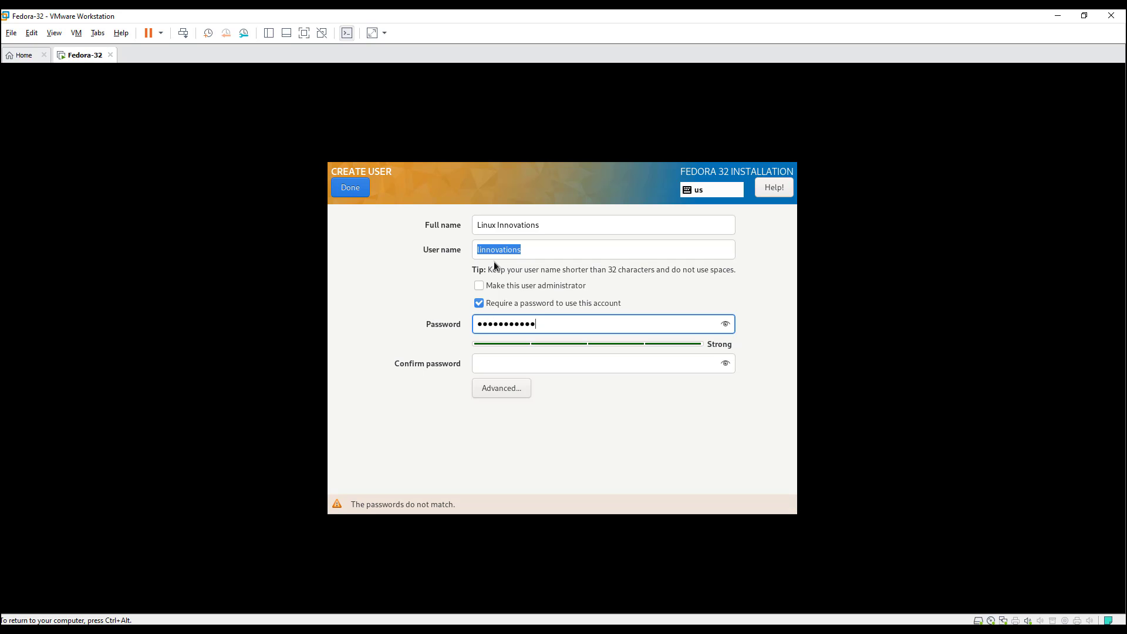
{"action": "key", "text": "Tab"}
{"action": "type", "text": "•••••••"}
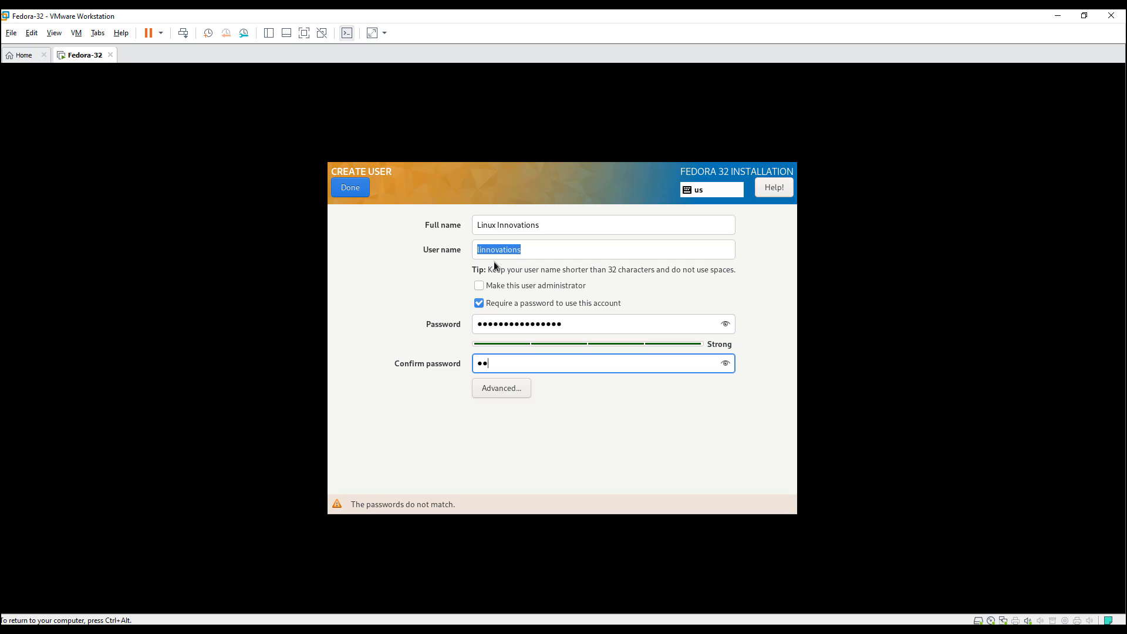
{"action": "type", "text": "•••••••••"}
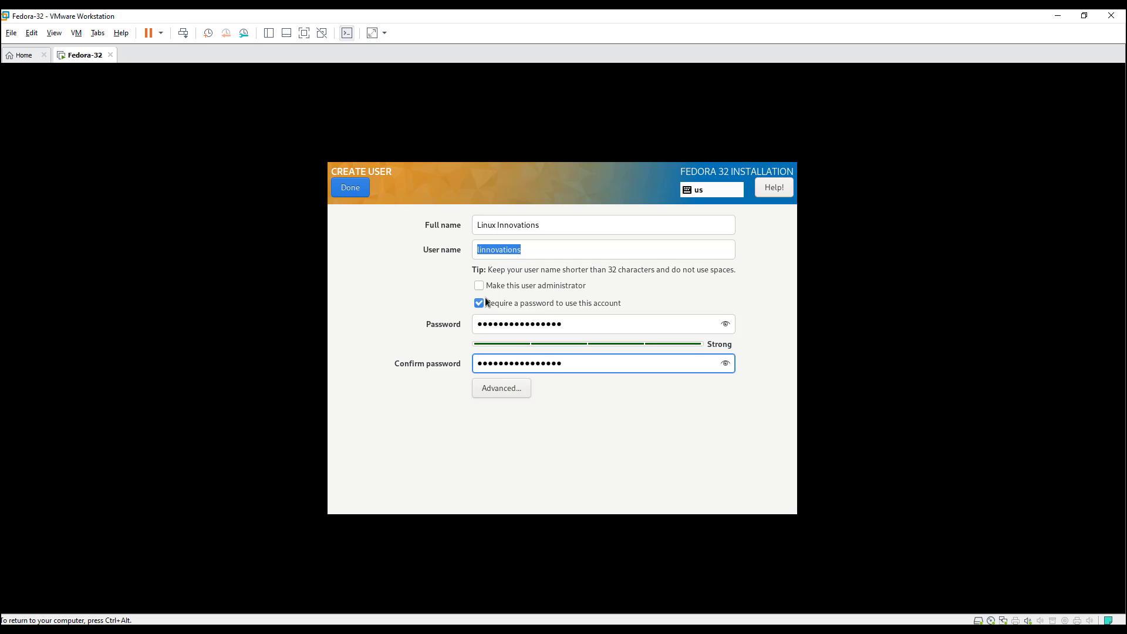
{"action": "left_click", "coordinate": [479, 285]}
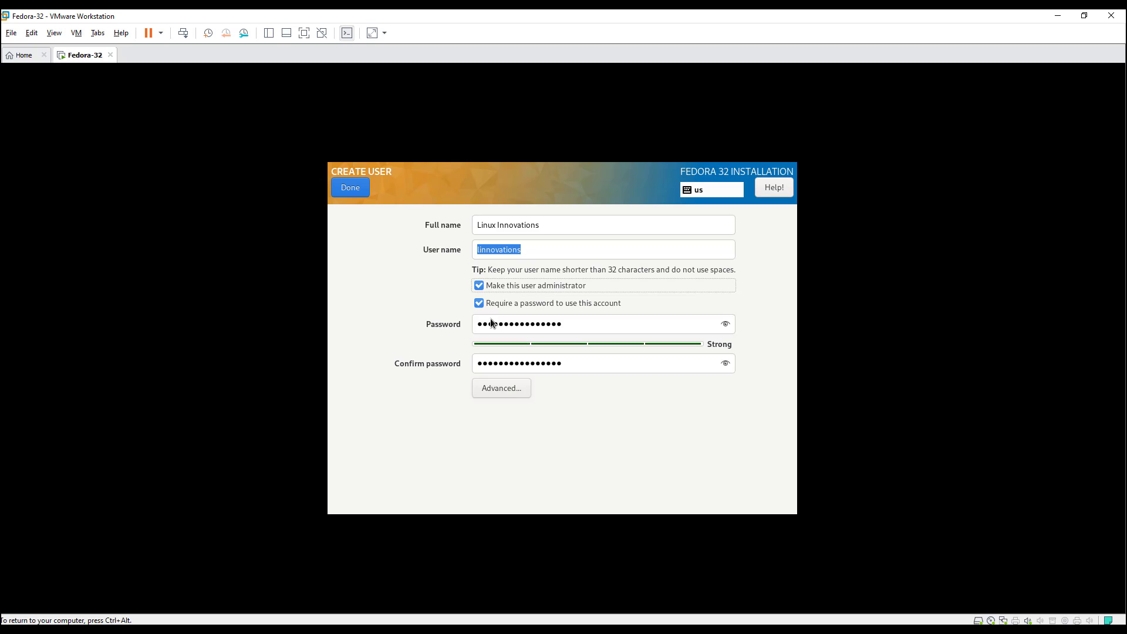
{"action": "left_click", "coordinate": [351, 190]}
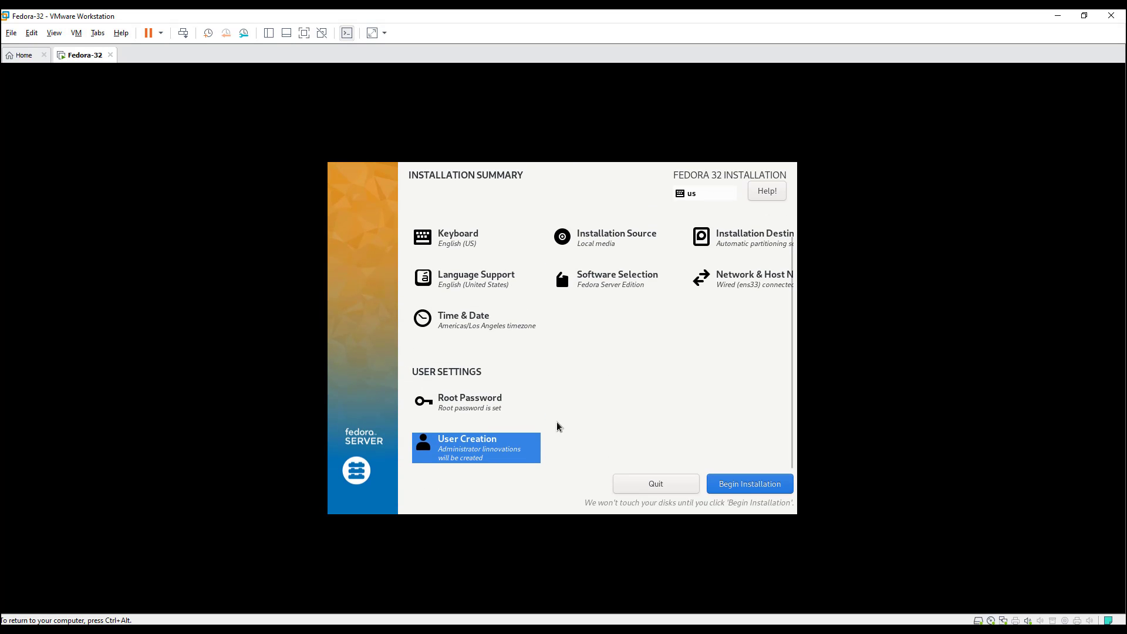
Begin installing Fedora 32 Server to the disk and let it run to completion.
{"action": "left_click", "coordinate": [754, 488]}
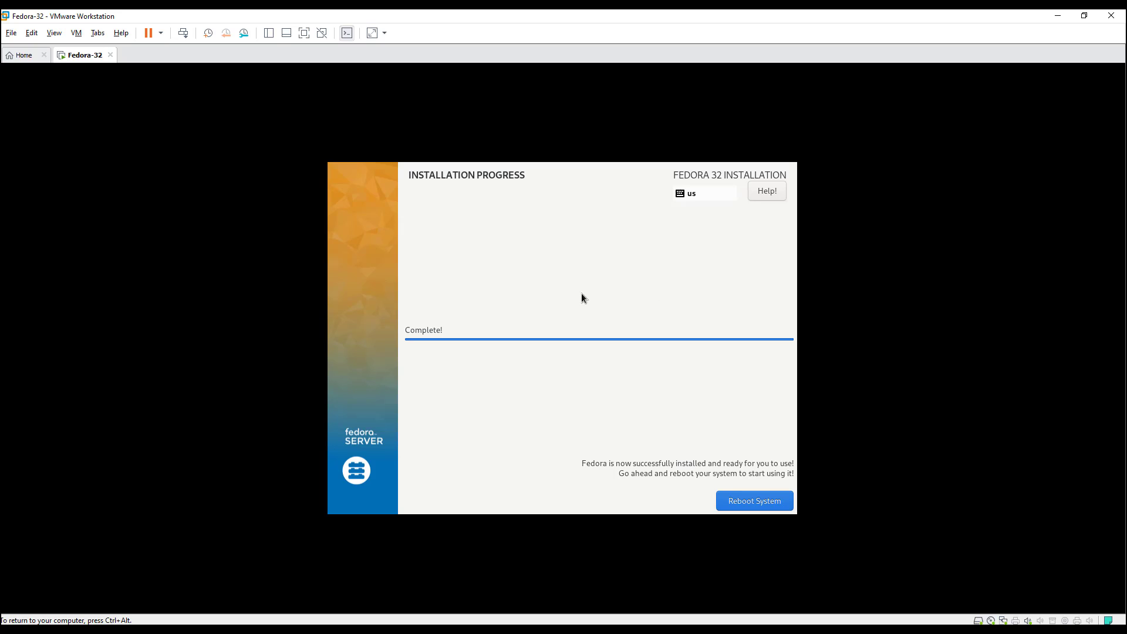
Reboot the VM and boot the default Fedora entry from the GRUB menu.
{"action": "left_click", "coordinate": [755, 502]}
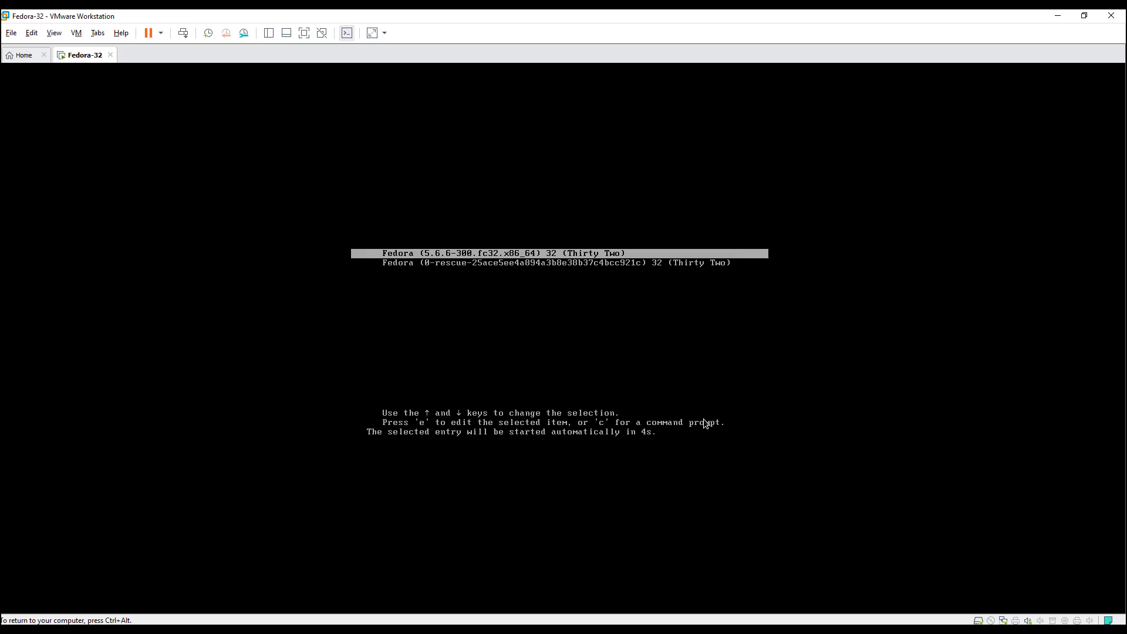
{"action": "key", "text": "Return"}
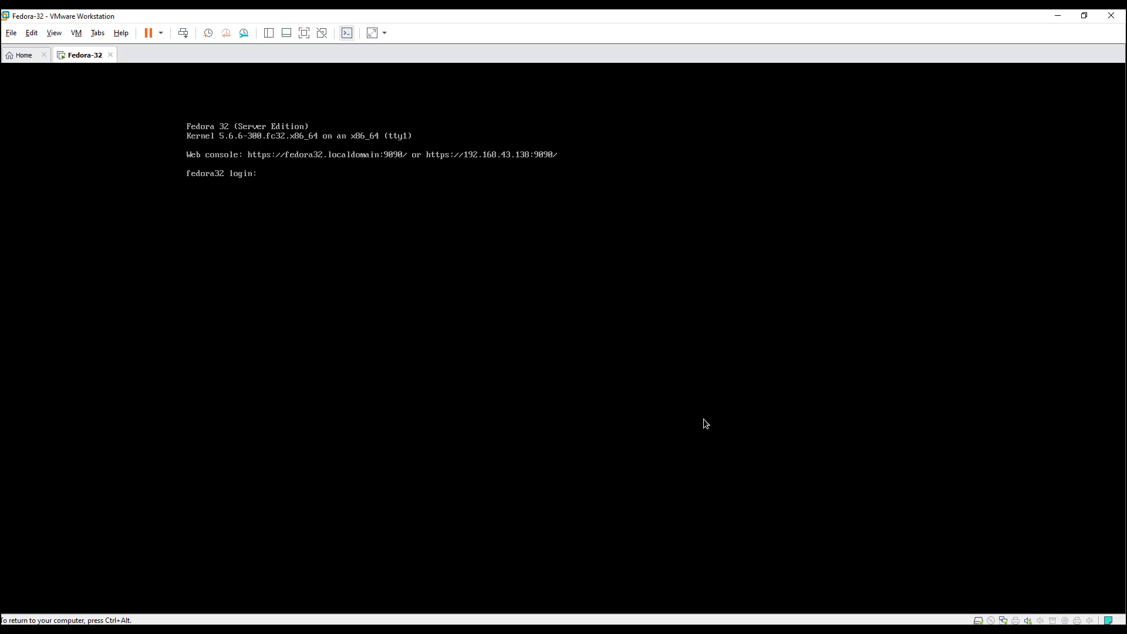
Log in with the user's credentials and run sudo cat /etc/fedora-release, showing Fedora release 32.
{"action": "type", "text": "linnovations"}
{"action": "key", "text": "Return"}
{"action": "key", "text": "Return"}
{"action": "key", "text": "Return"}
{"action": "key", "text": "Return"}
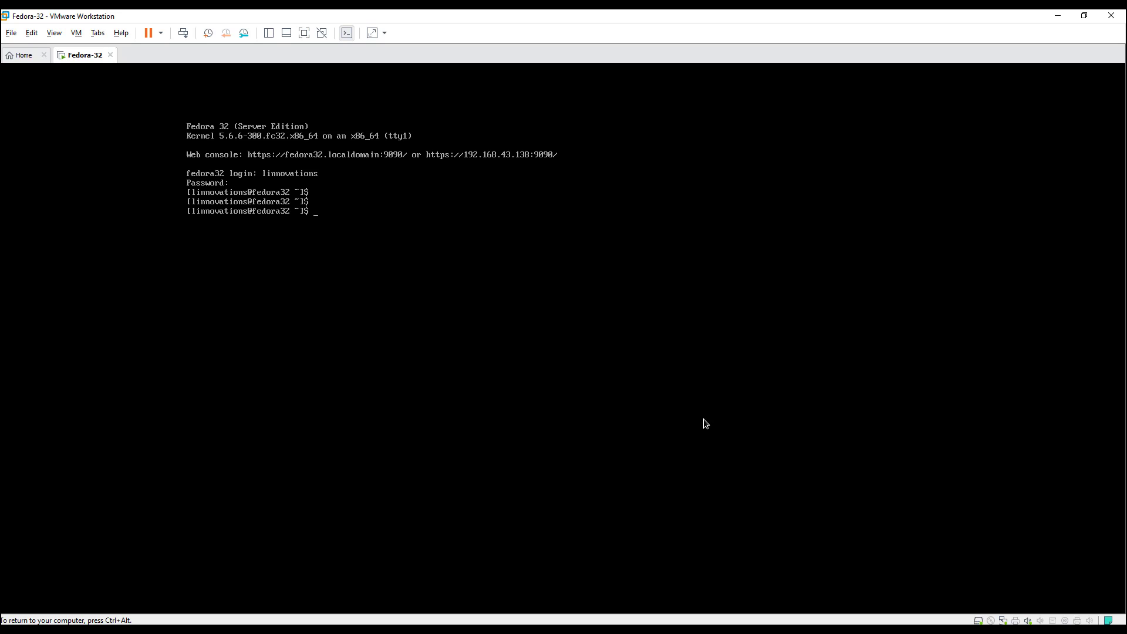
{"action": "type", "text": "sudo cat /etc/fe"}
{"action": "key", "text": "Tab"}
{"action": "key", "text": "Return"}
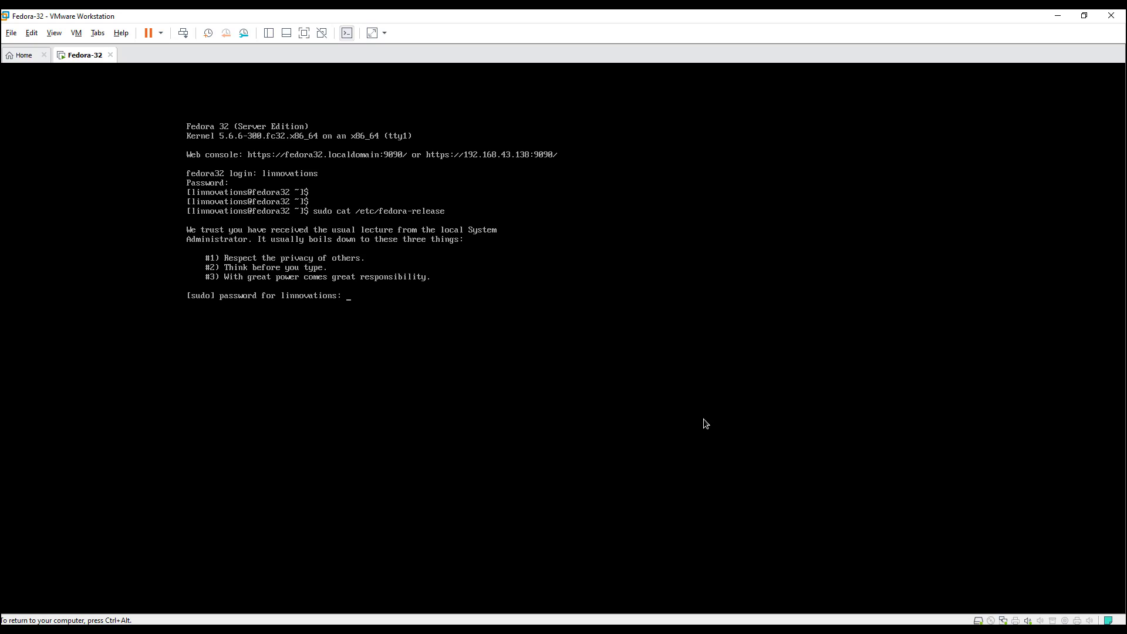
{"action": "key", "text": "Return"}
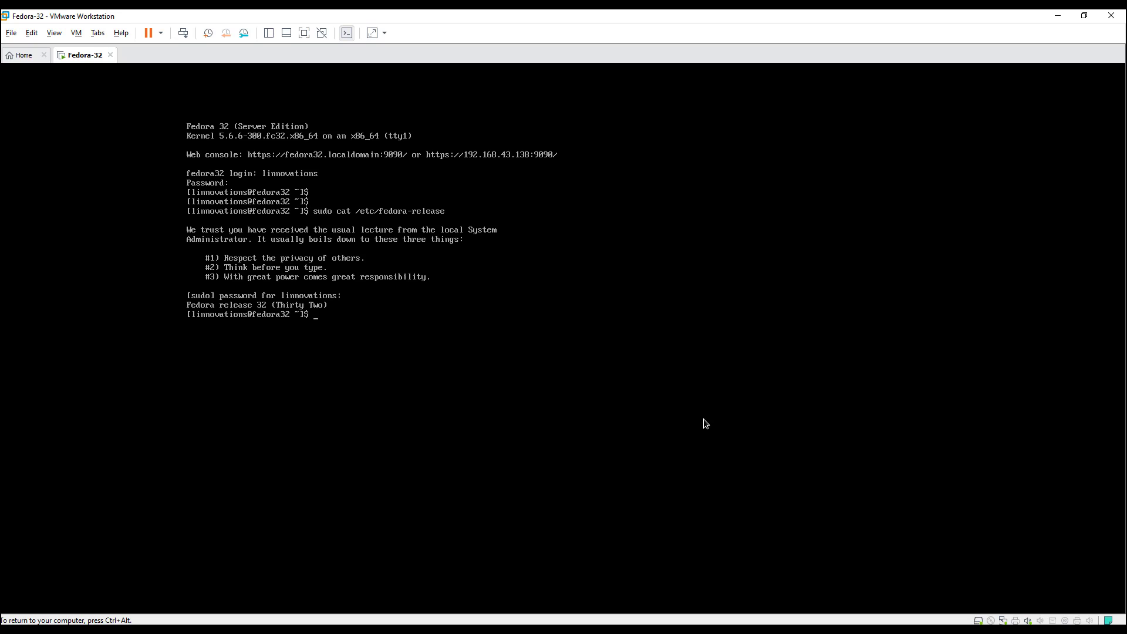
Shut down the guest with sudo shutdown -h now.
{"action": "key", "text": "Return"}
{"action": "type", "text": "sudo shut"}
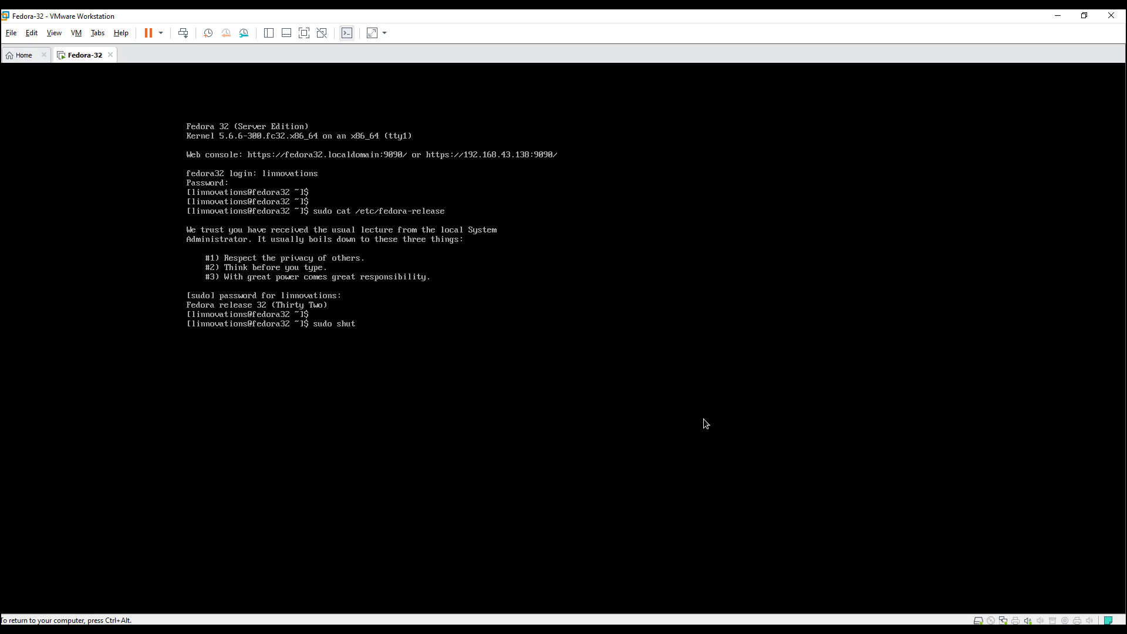
{"action": "type", "text": "down -h now"}
{"action": "key", "text": "Return"}
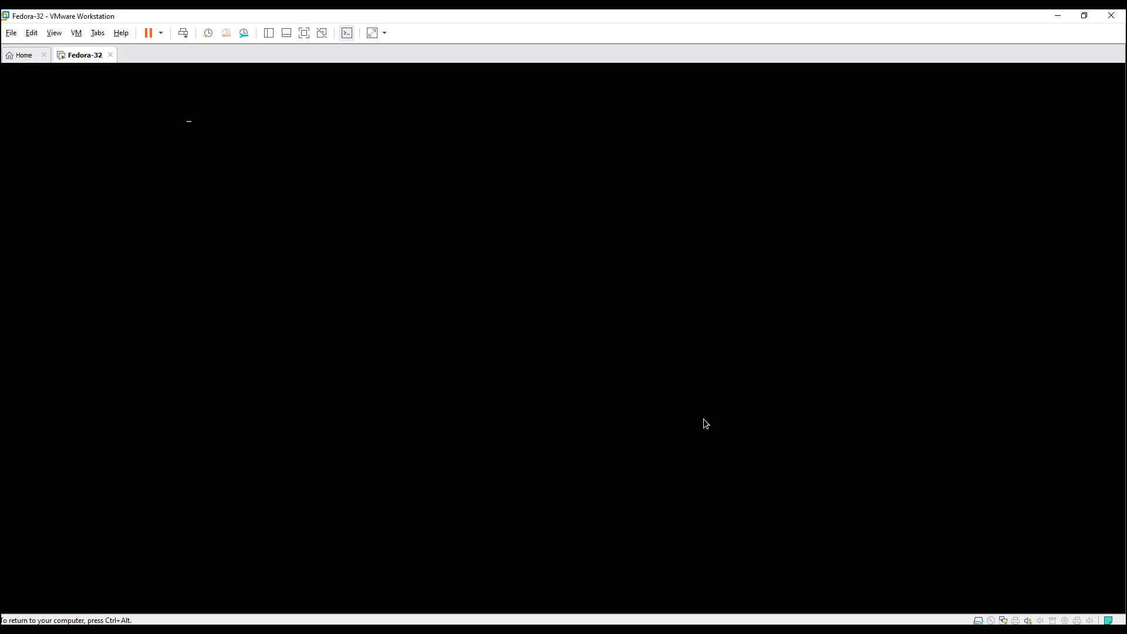